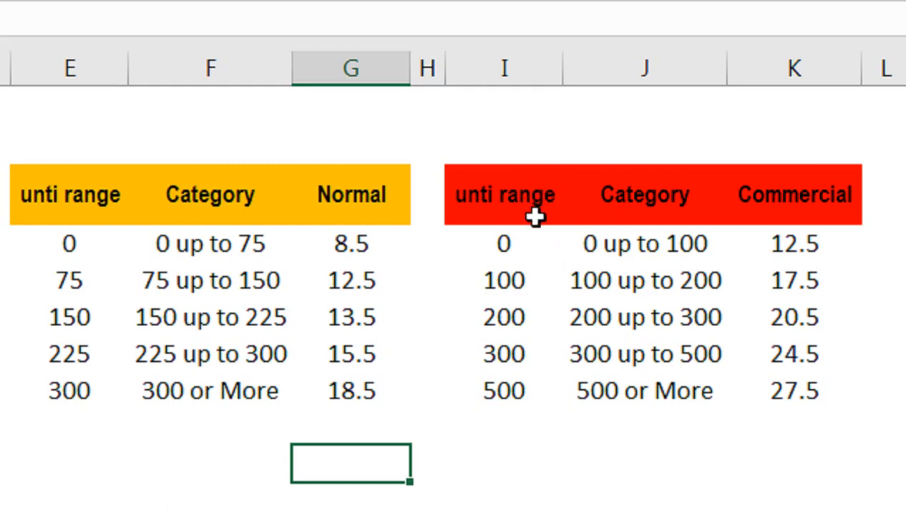
# Label the Peak Time rate table as TABLE 1 in cell A2
pyautogui.hscroll(2, 637, 274)
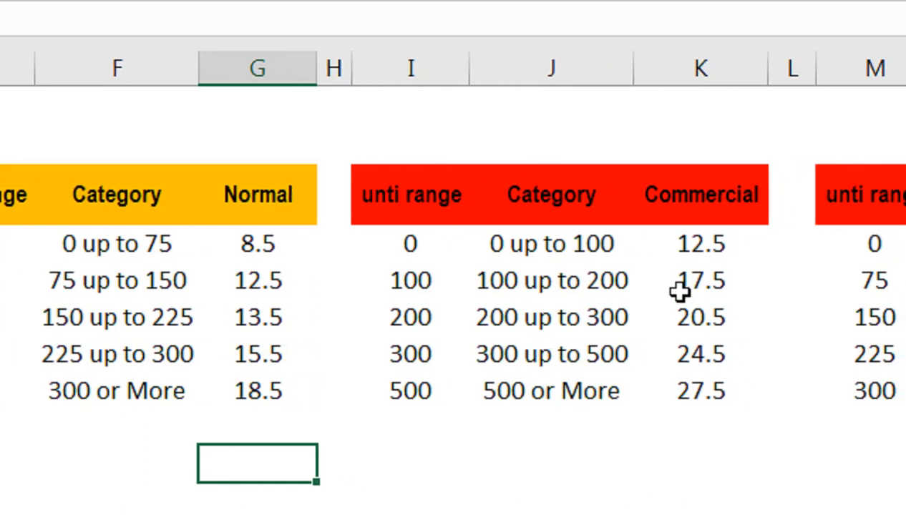
pyautogui.hscroll(4, 679, 291)
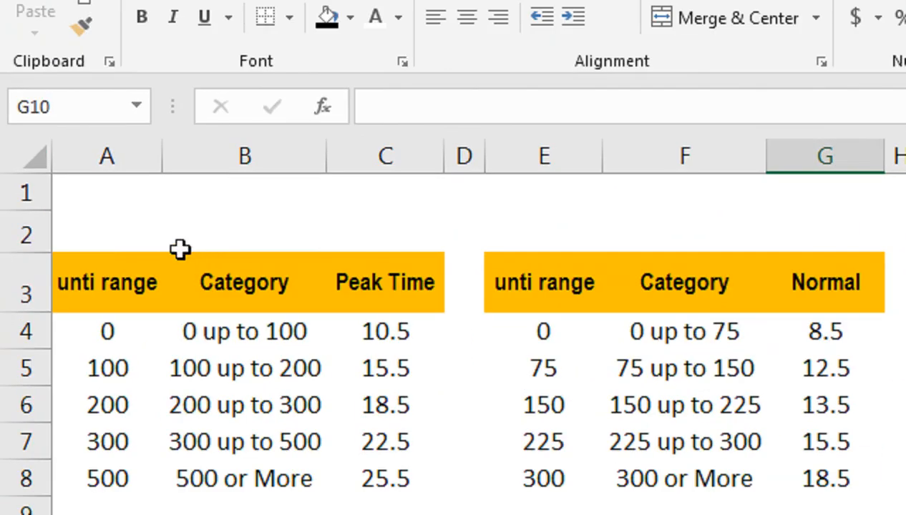
pyautogui.click(129, 237)
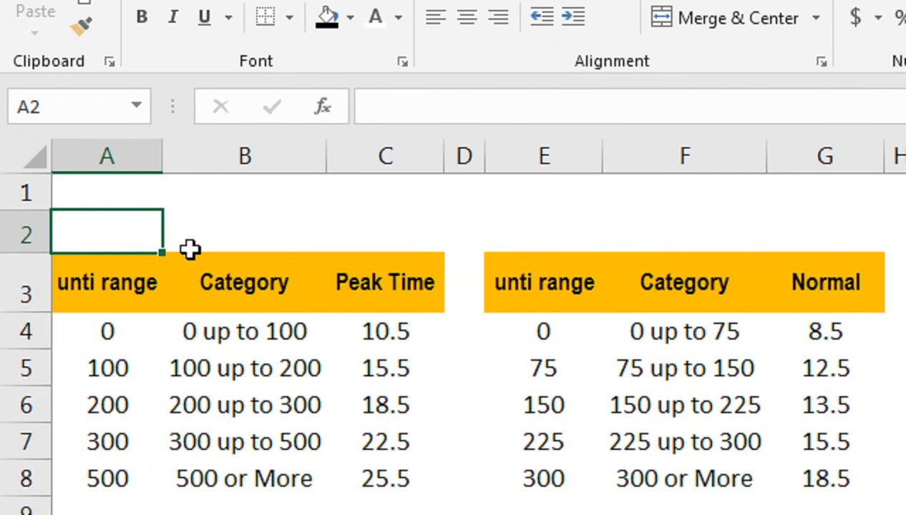
pyautogui.write('TABL')
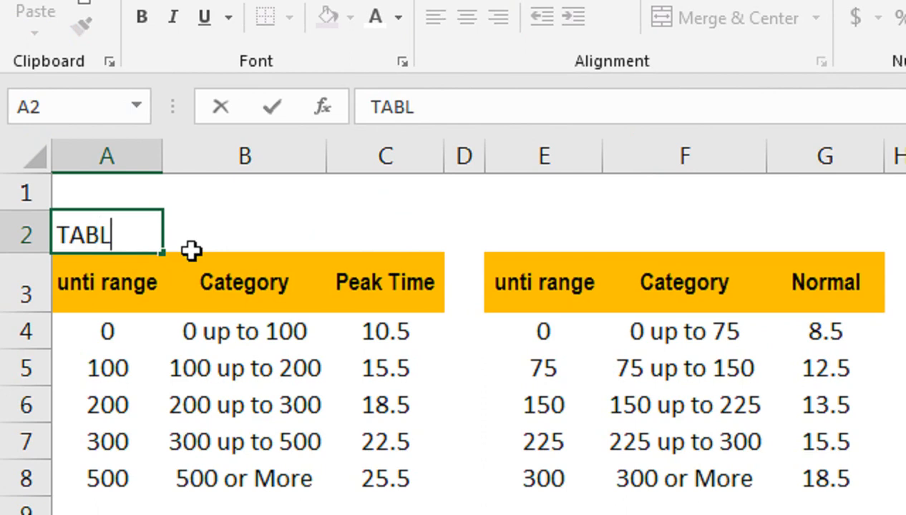
pyautogui.write('E 1')
pyautogui.press('Right')
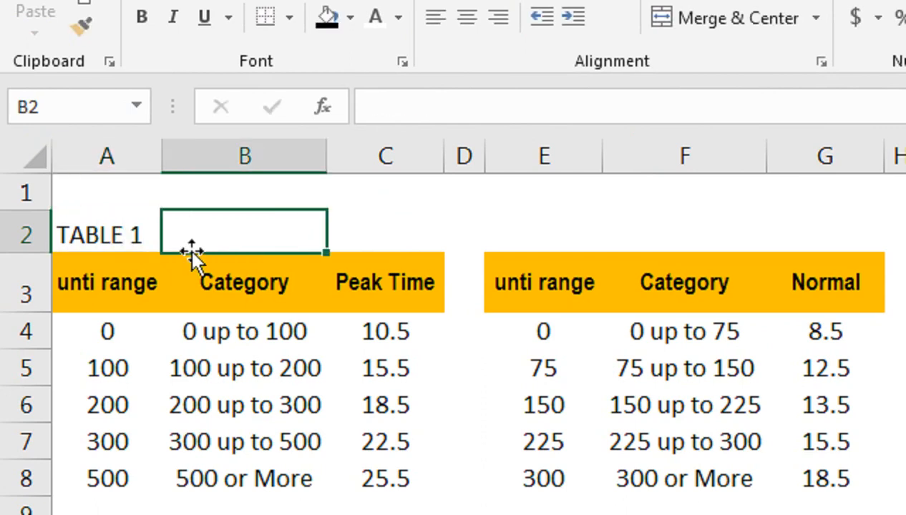
# Label the Normal rate table as TABLE 2 in cell E2
pyautogui.press('Right')
pyautogui.press('Right')
pyautogui.press('Right')
pyautogui.write('TA')
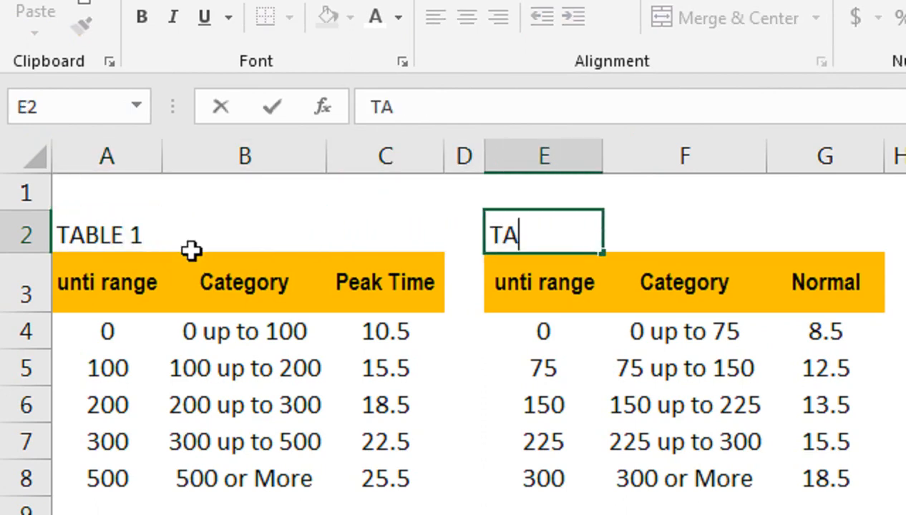
pyautogui.write('BLE2')
pyautogui.press('BackSpace')
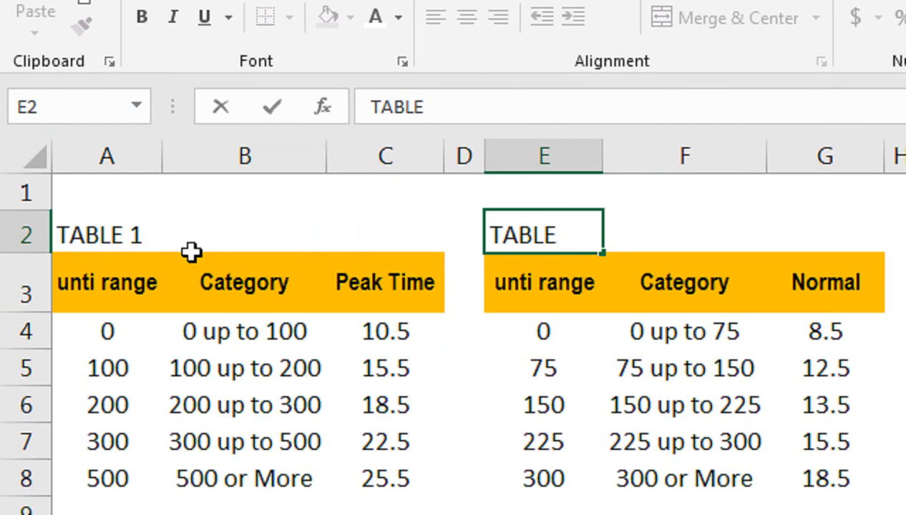
pyautogui.write('2')
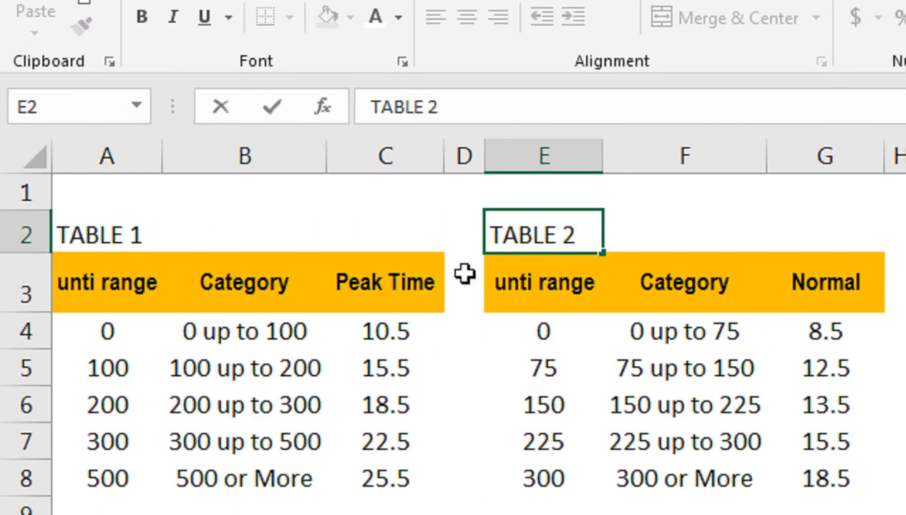
# Enter the label TABLE above the Commercial table in I2 and above the C Normal table in M2
pyautogui.click(858, 238)
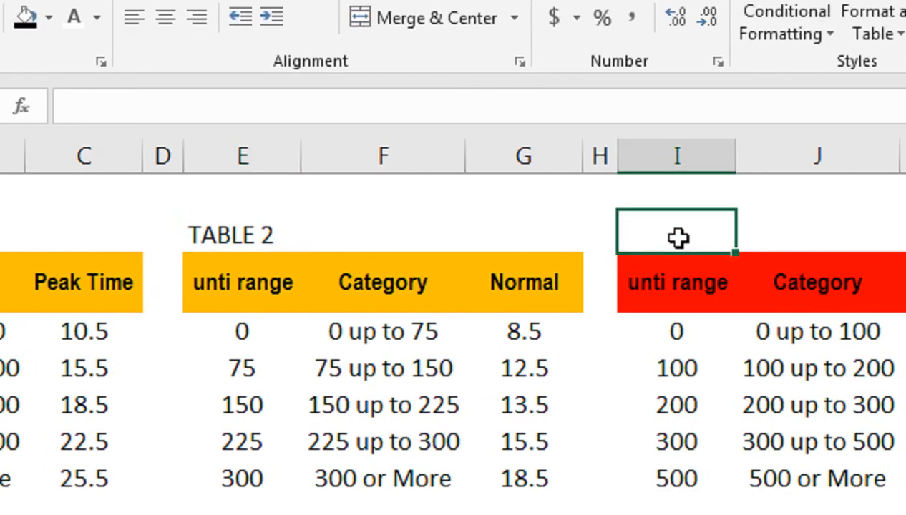
pyautogui.write('TABLE')
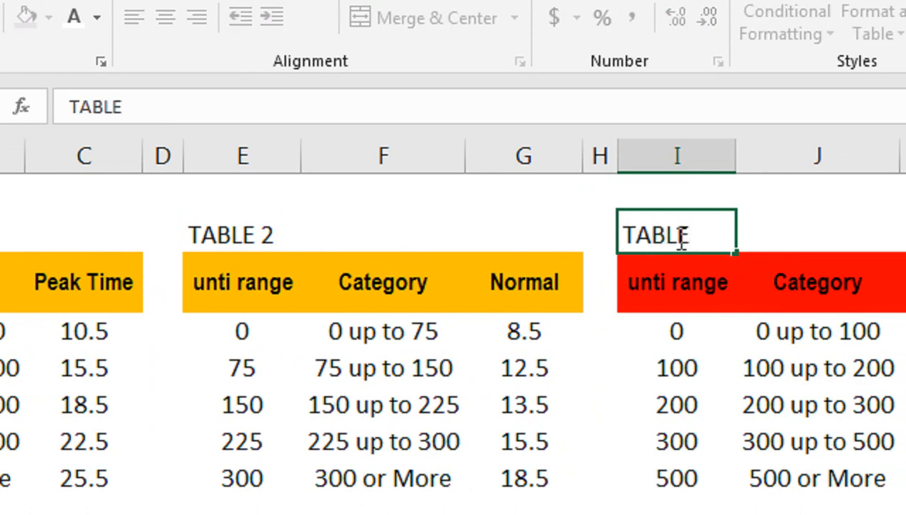
pyautogui.click(680, 233)
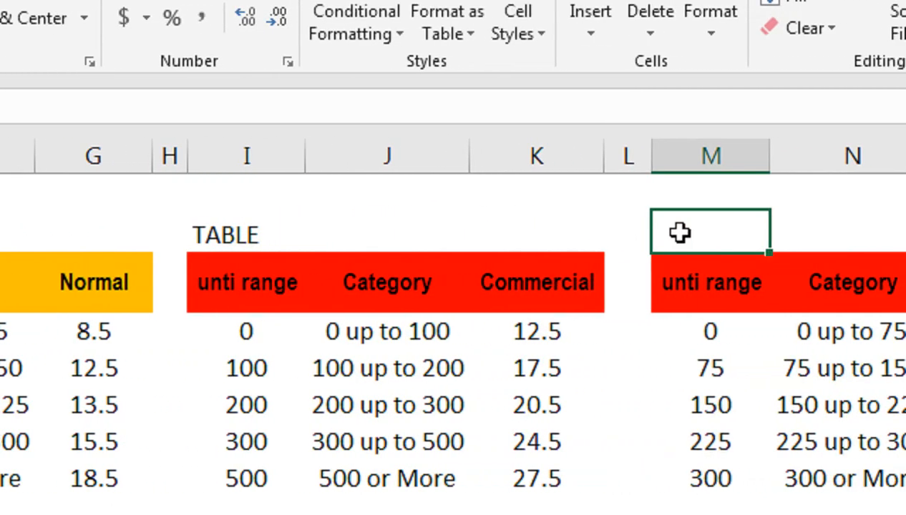
pyautogui.write('TABLE')
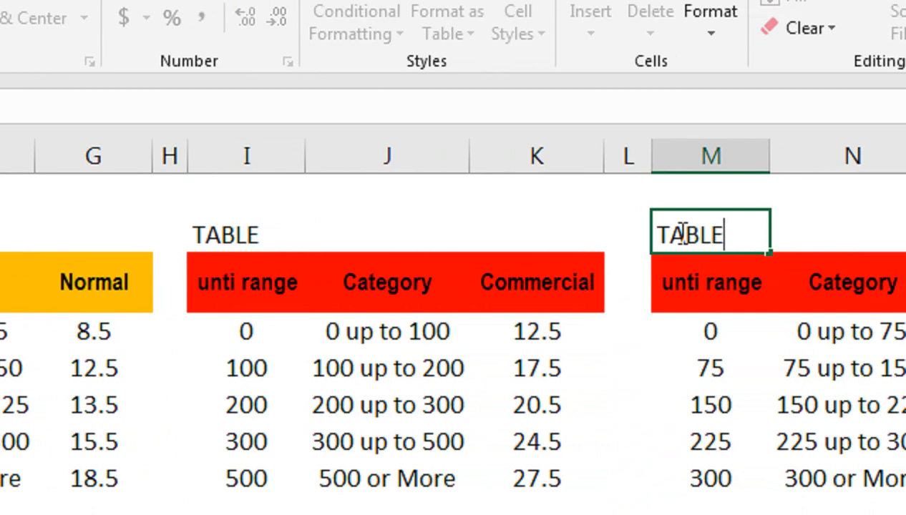
pyautogui.press('Return')
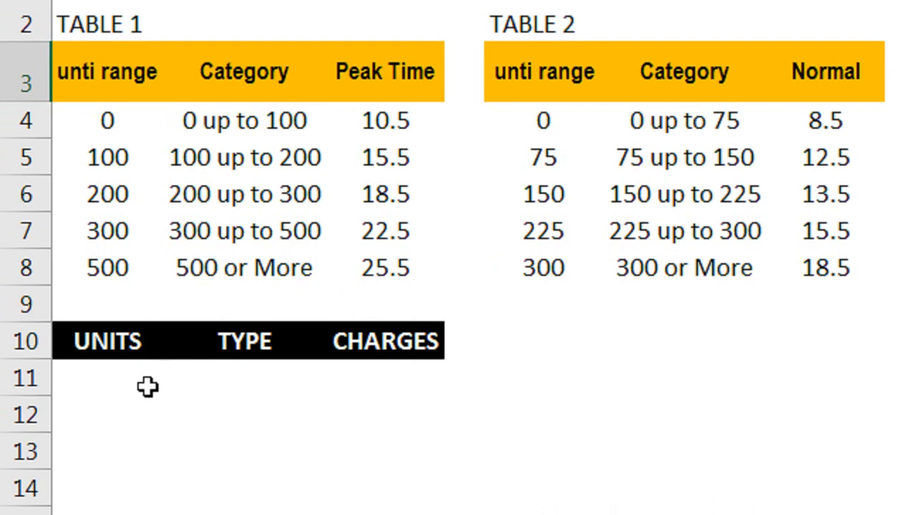
# Enter the units 90, 230 and 350 in cells A11 to A13 under UNITS
pyautogui.click(136, 385)
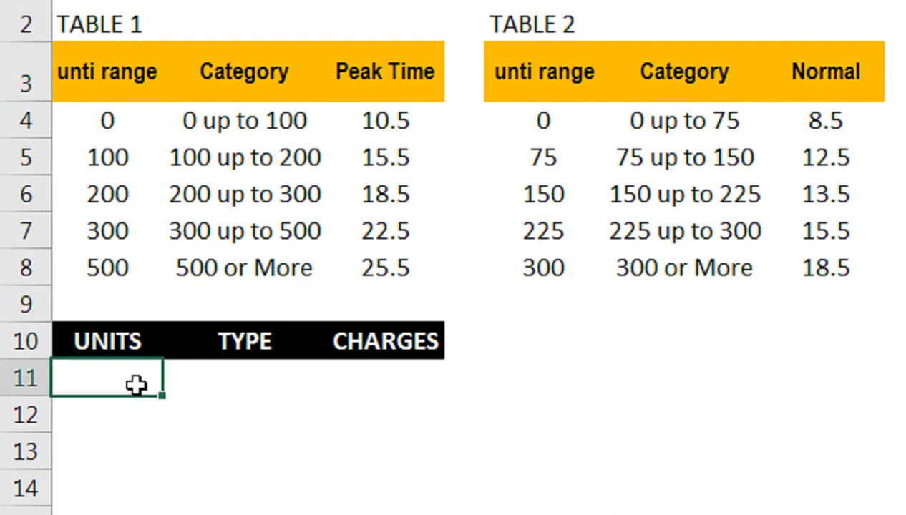
pyautogui.write('90')
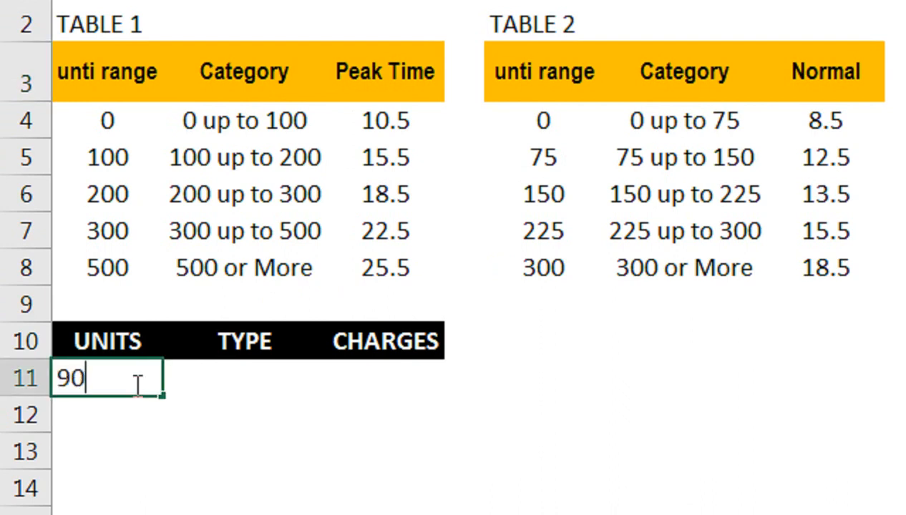
pyautogui.press('Return')
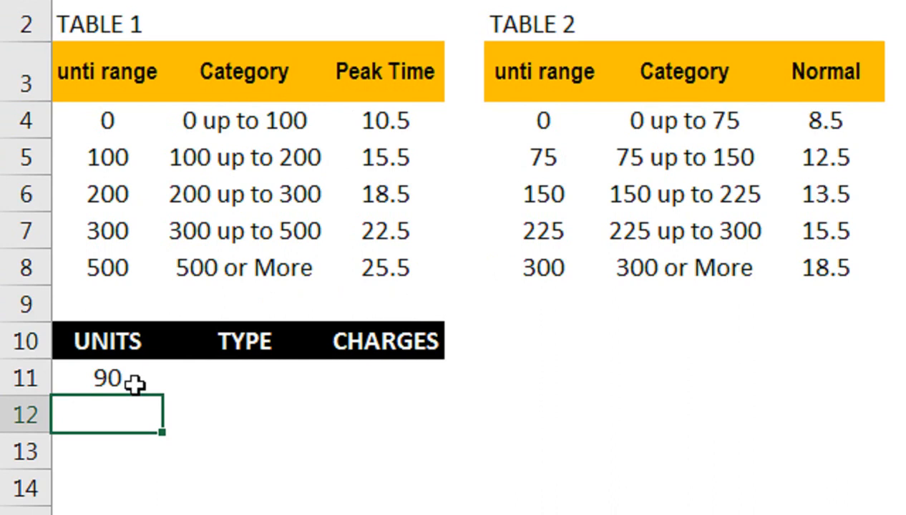
pyautogui.write('230')
pyautogui.press('Return')
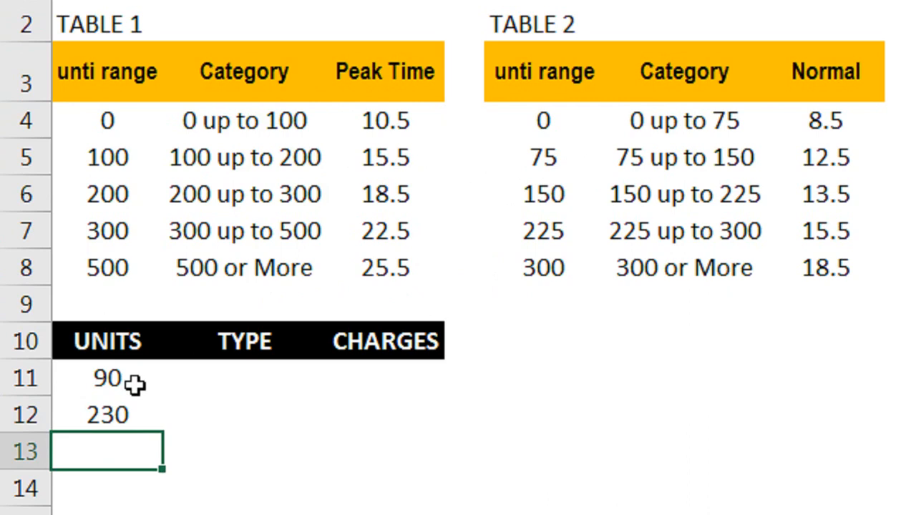
pyautogui.write('350')
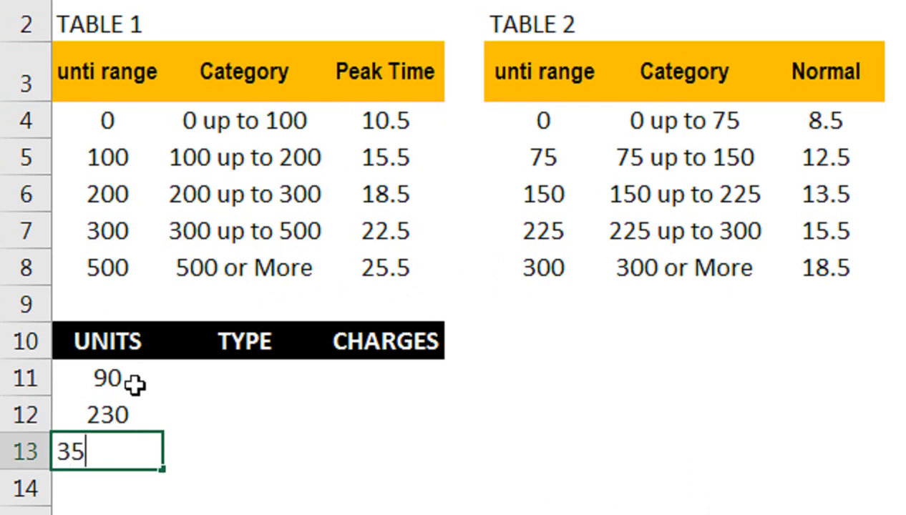
pyautogui.press('Return')
# Start a data validation rule for the TYPE cells B11:B13 that allows a List
pyautogui.click(229, 379)
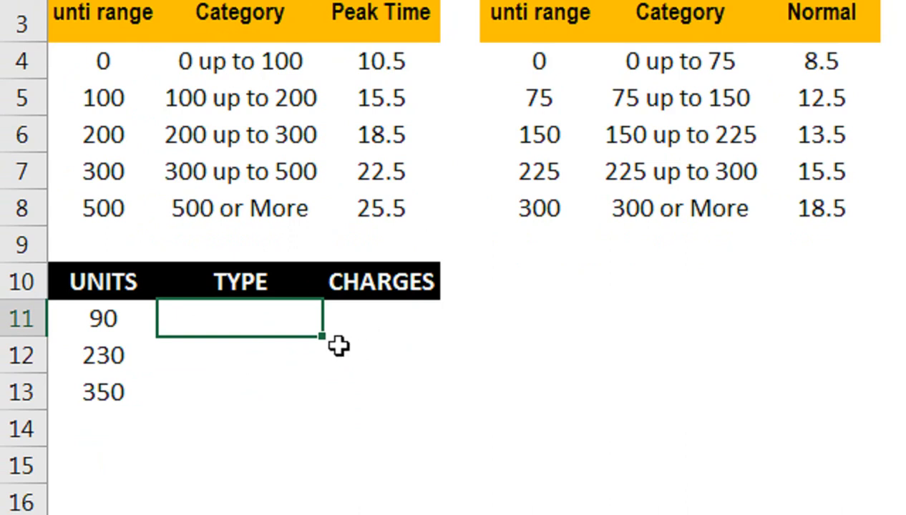
pyautogui.moveTo(250, 313); pyautogui.dragTo(252, 382)
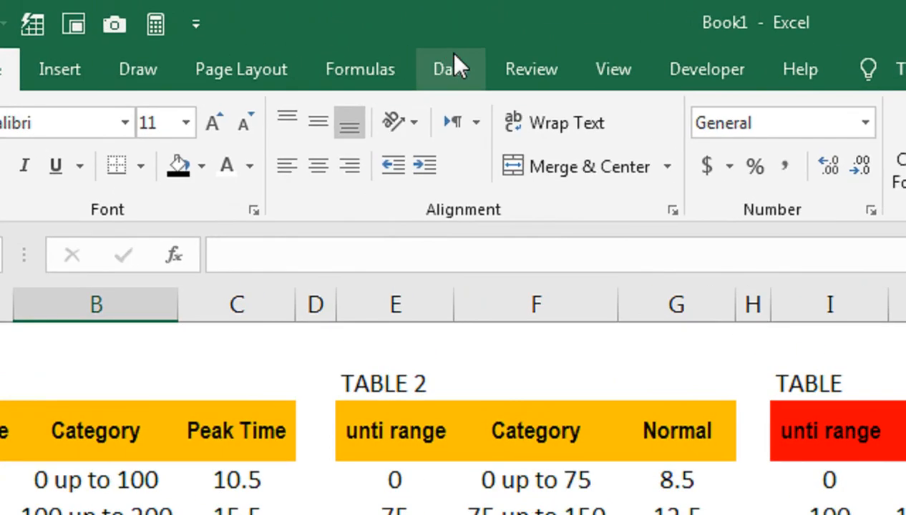
pyautogui.click(302, 34)
pyautogui.click(811, 177)
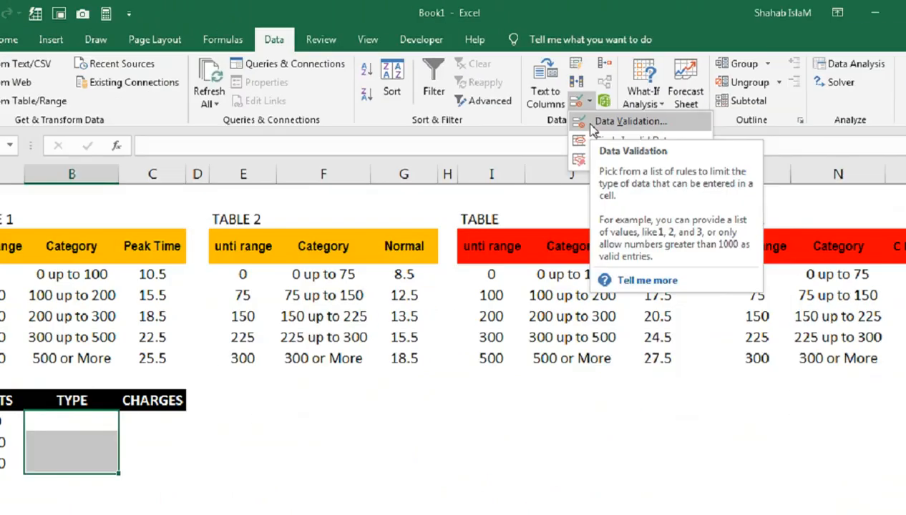
pyautogui.click(676, 214)
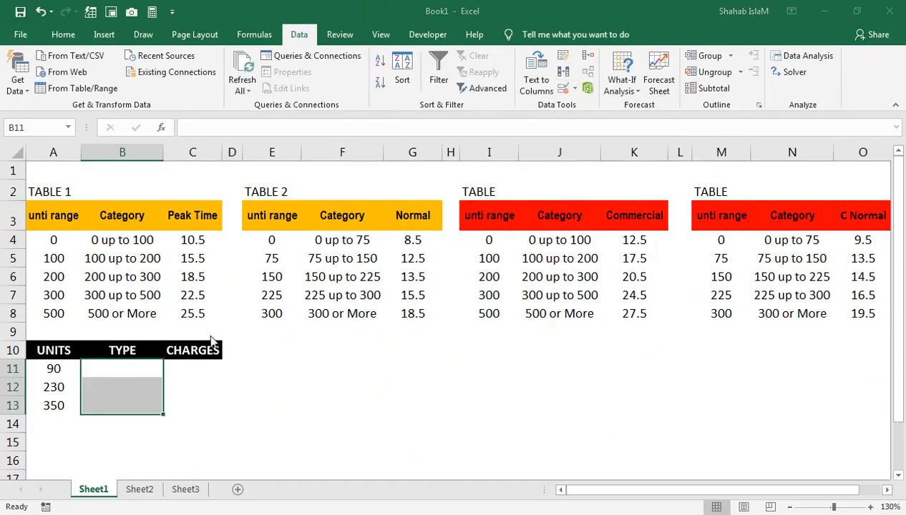
pyautogui.moveTo(312, 187); pyautogui.dragTo(217, 319)
pyautogui.click(221, 388)
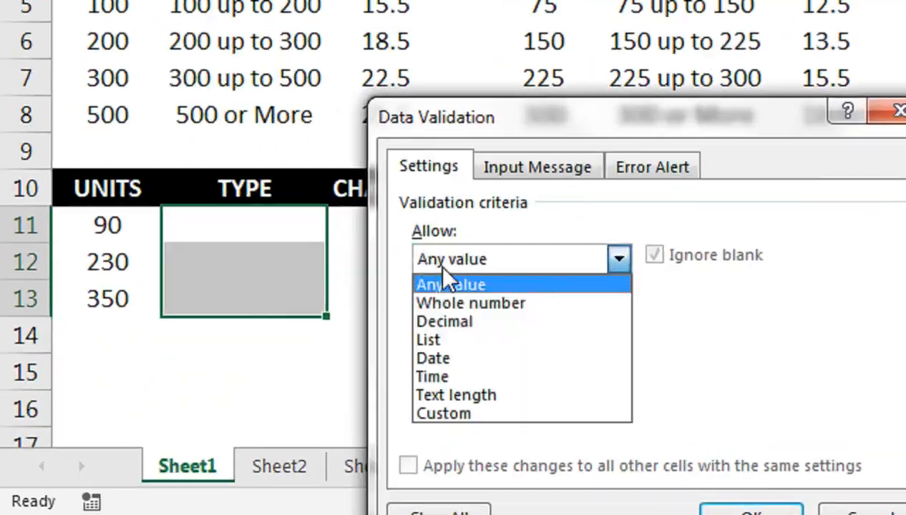
pyautogui.click(440, 340)
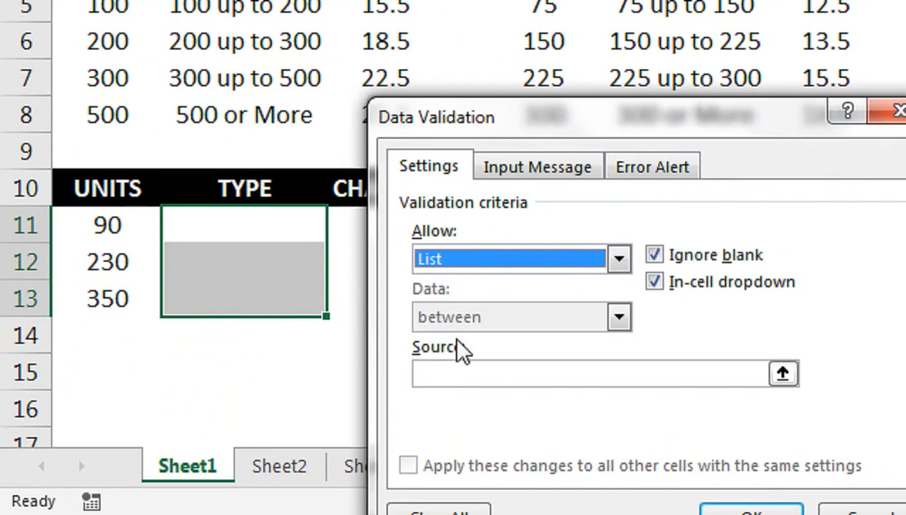
# Set the validation list source to Peak Time,Normal,Commercial,C Normal and apply the rule
pyautogui.click(473, 375)
pyautogui.write('pEAk Time')
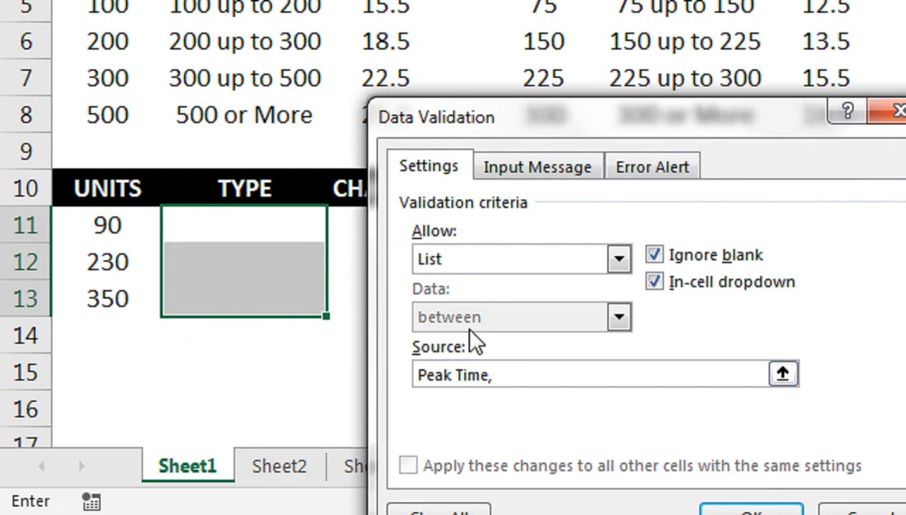
pyautogui.write(',')
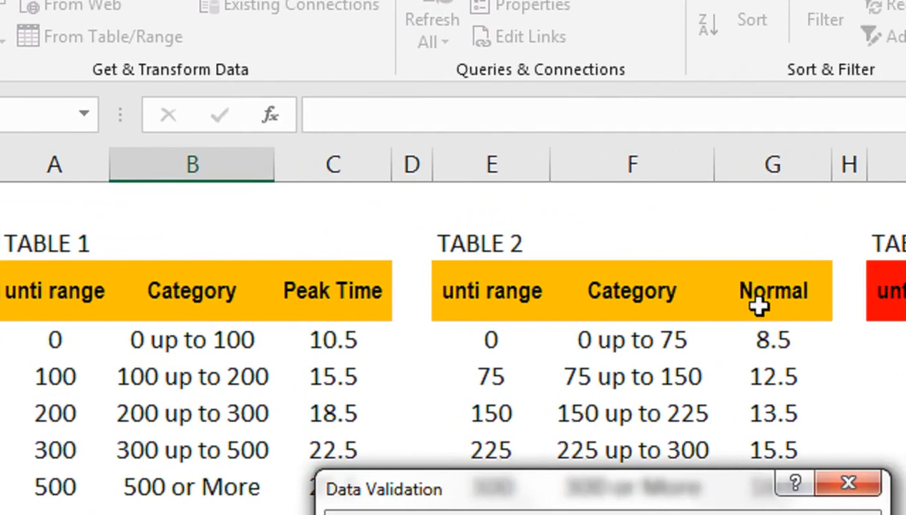
pyautogui.write('N')
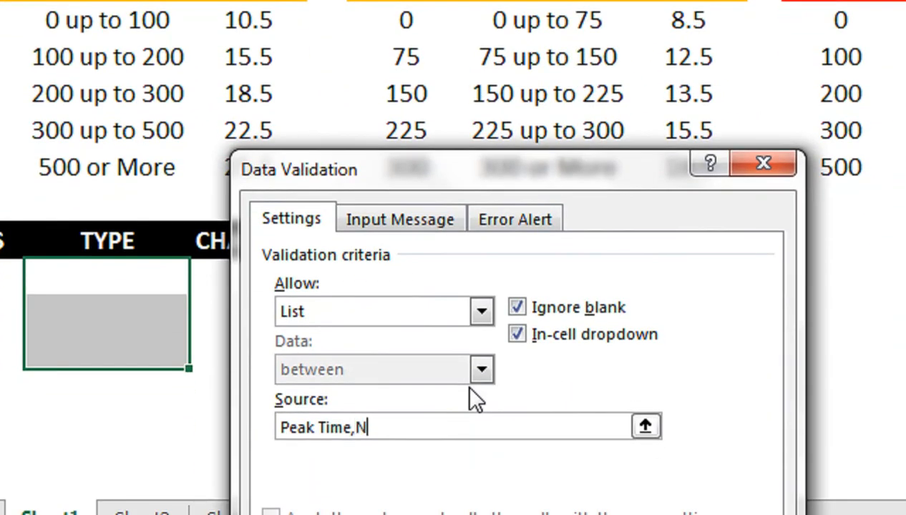
pyautogui.write('ormal')
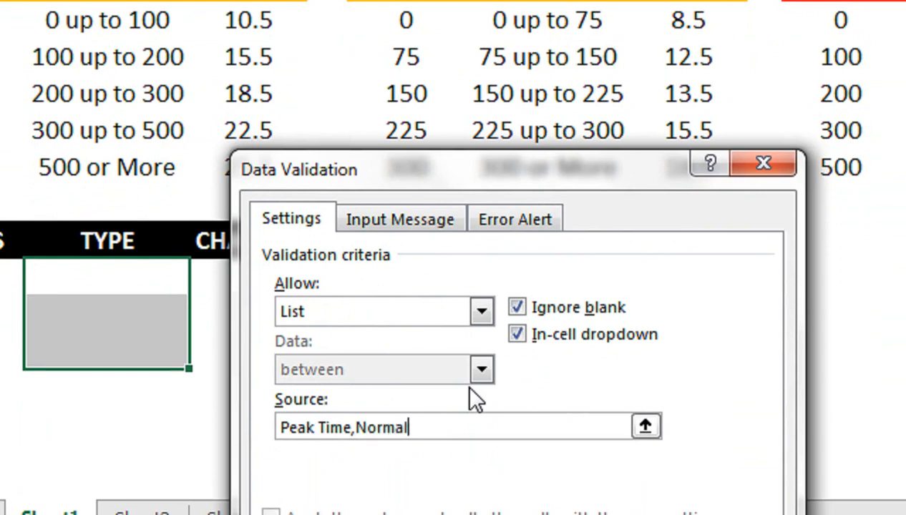
pyautogui.write(',Commercial')
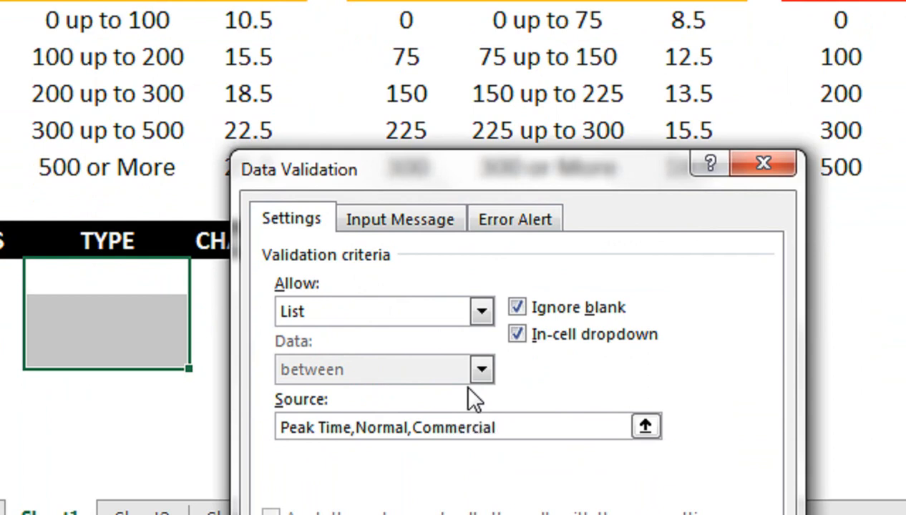
pyautogui.write(',C Norma')
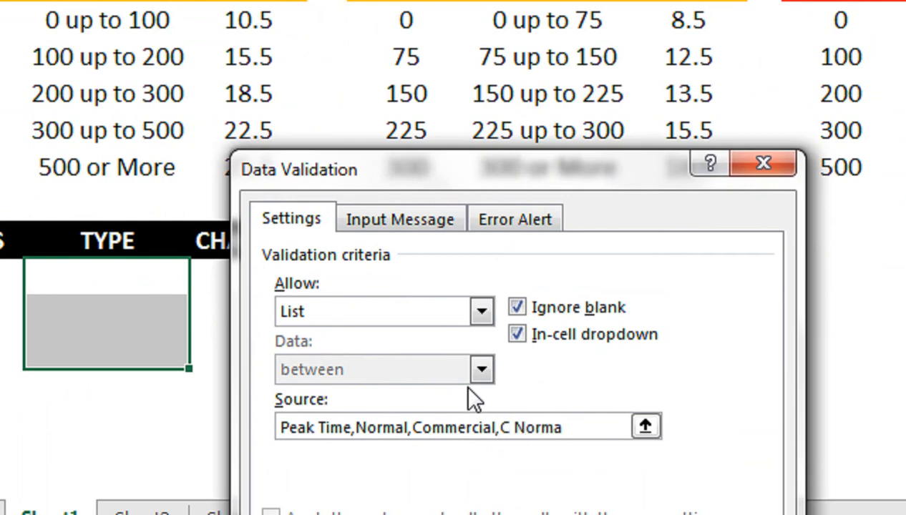
pyautogui.write('l')
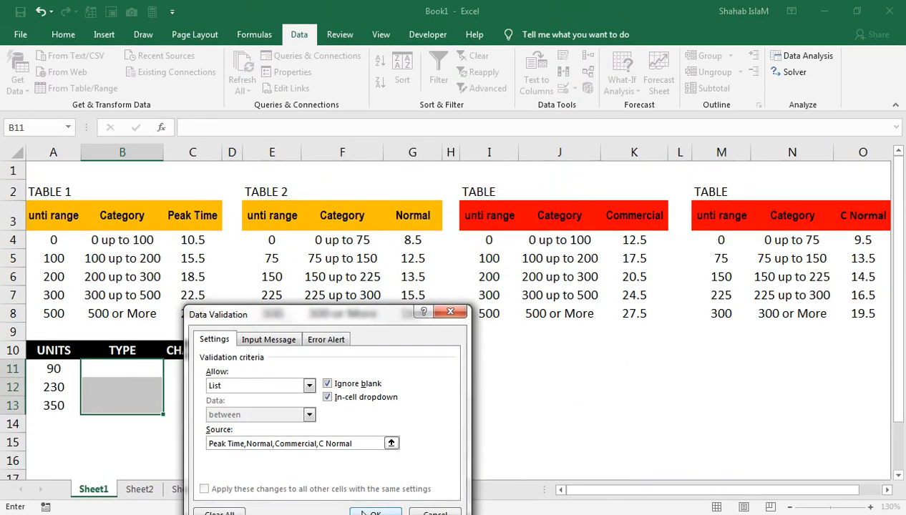
pyautogui.click(365, 513)
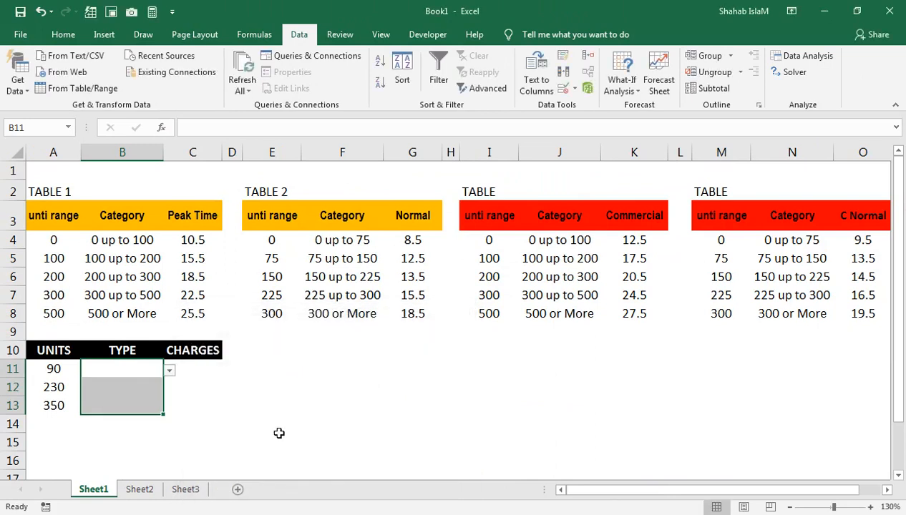
# Choose the types from the in-cell lists: Normal in B11, Peak Time in B12 and Commercial in B13
pyautogui.click(169, 371)
pyautogui.click(101, 395)
pyautogui.click(160, 392)
pyautogui.click(170, 388)
pyautogui.click(100, 402)
pyautogui.click(148, 405)
pyautogui.click(169, 407)
pyautogui.click(149, 442)
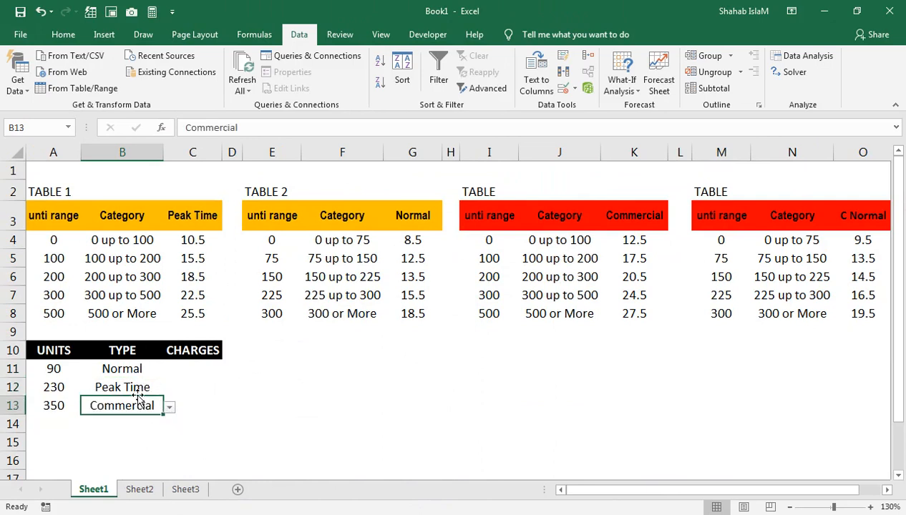
pyautogui.click(172, 369)
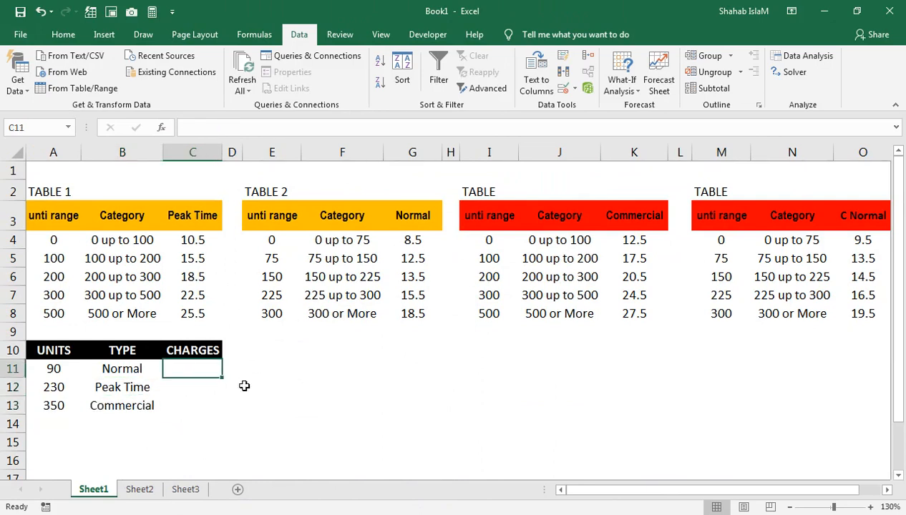
pyautogui.click(195, 367)
pyautogui.click(248, 391)
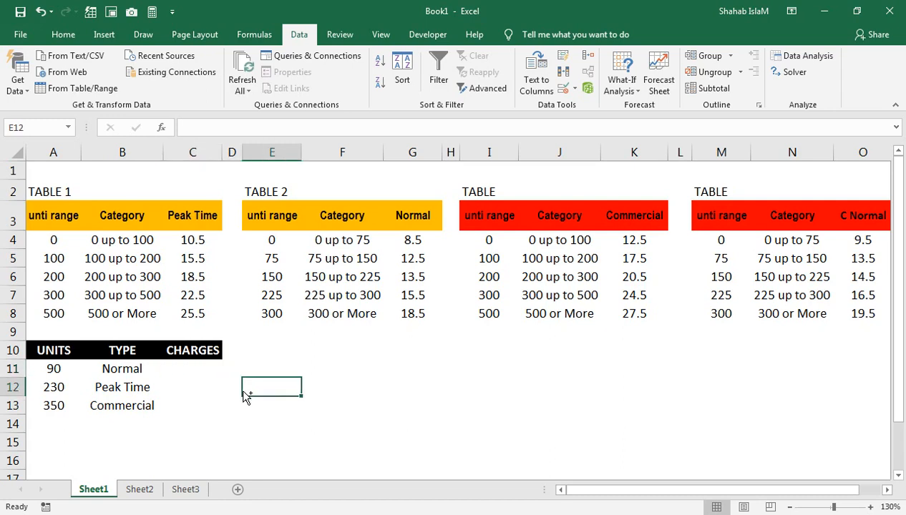
# Clear the data validation from the CHARGES cell C11
pyautogui.hotkey('ctrl', 'z')
pyautogui.hotkey('ctrl', 'y')
pyautogui.click(207, 370)
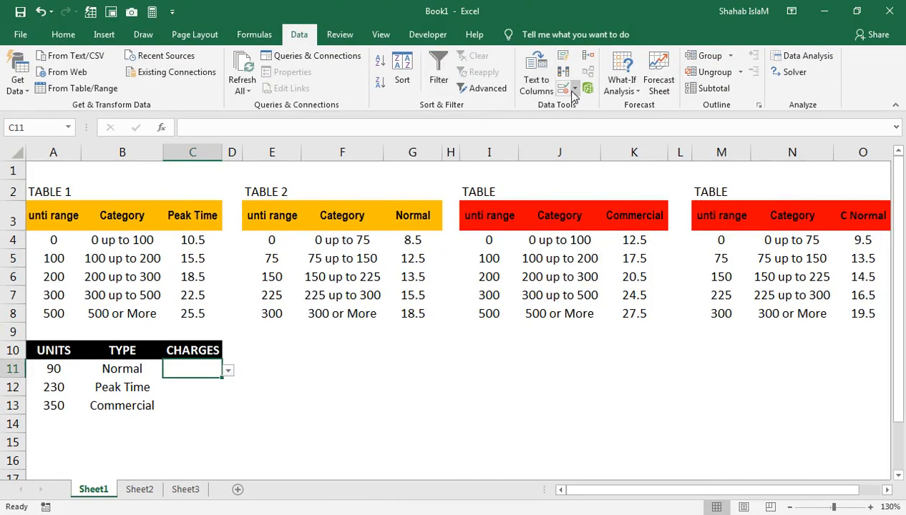
pyautogui.click(574, 89)
pyautogui.click(594, 108)
pyautogui.click(240, 496)
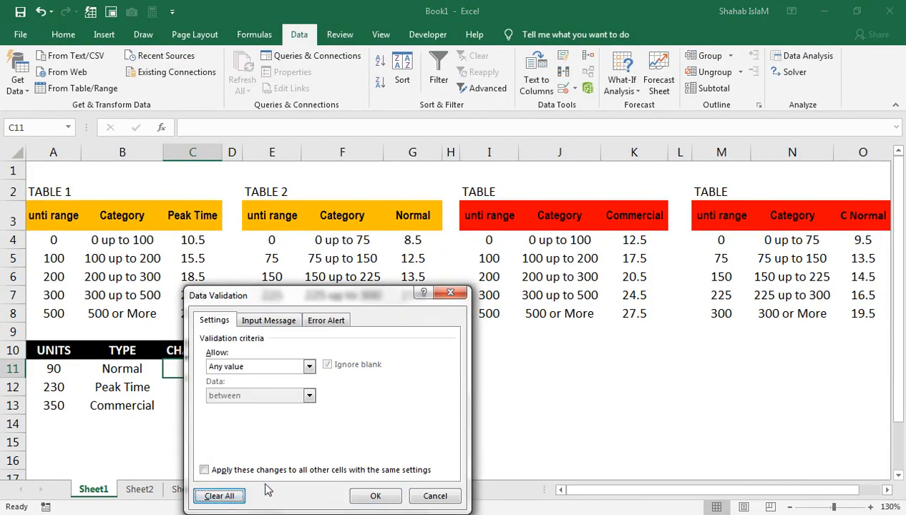
pyautogui.click(352, 496)
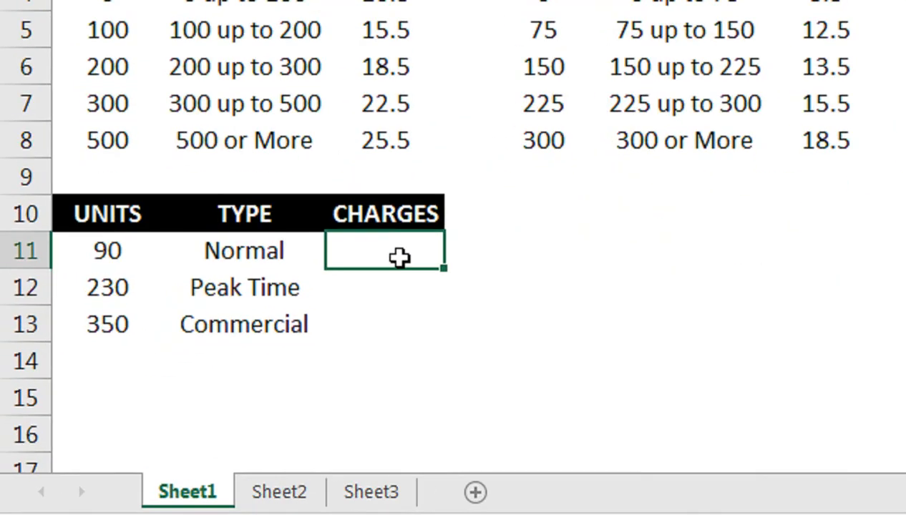
# Start a VLOOKUP formula in C11 with the units in A11 as the lookup value
pyautogui.write('=vlo')
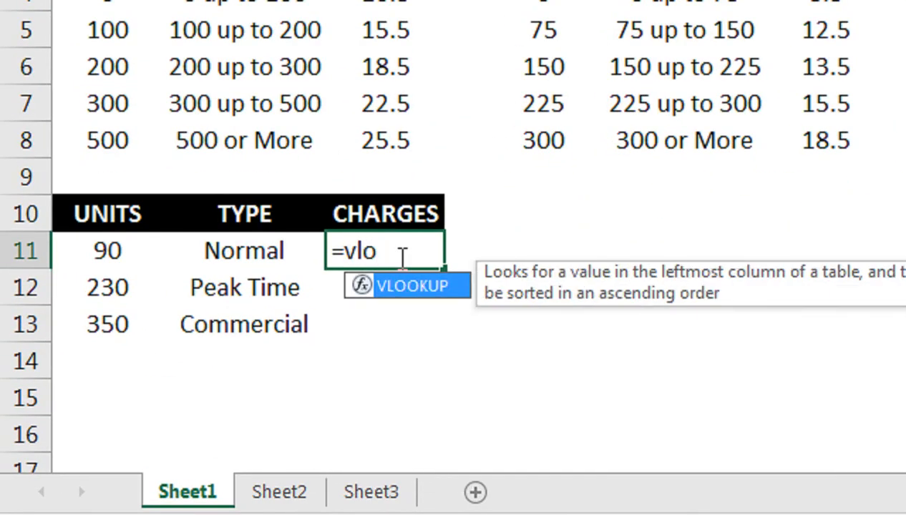
pyautogui.press('Tab')
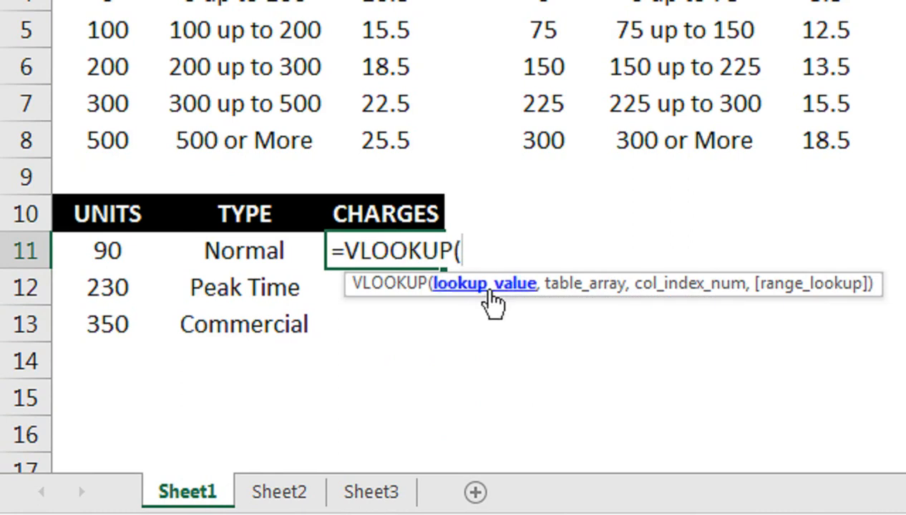
pyautogui.click(106, 243)
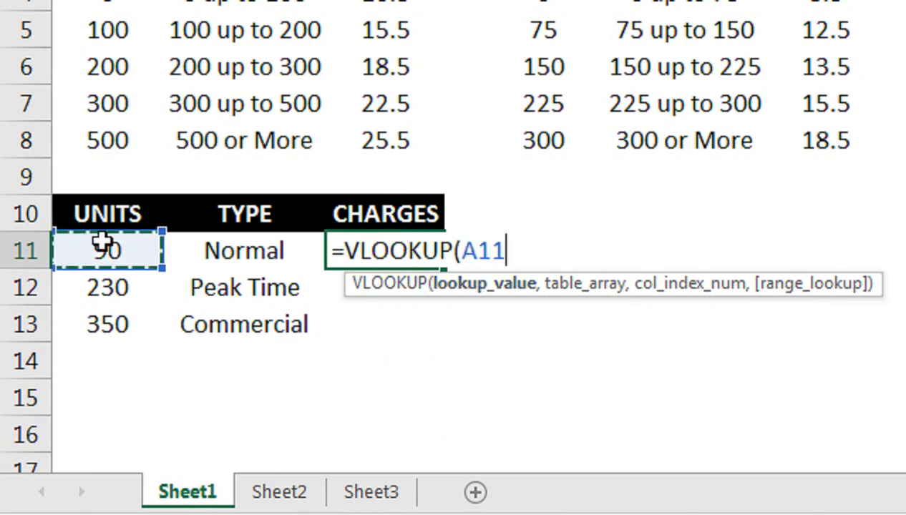
pyautogui.write(',')
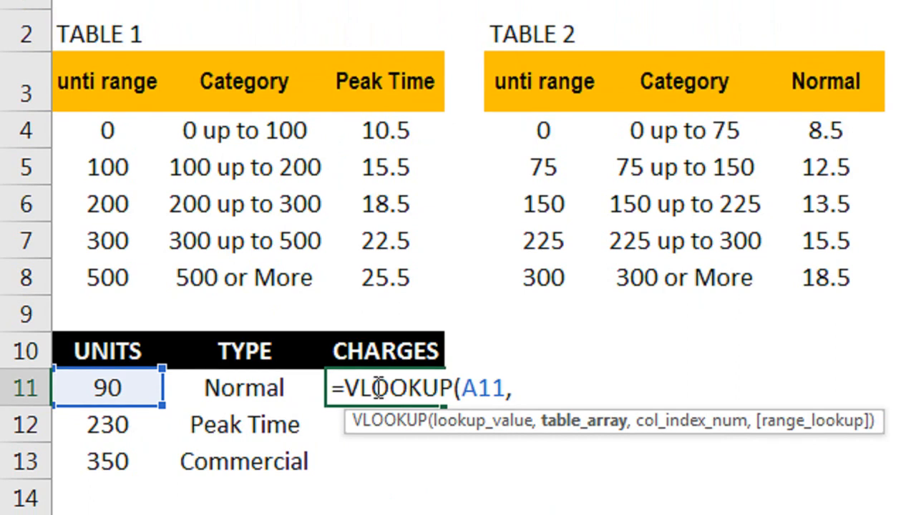
# Nest a SWITCH function as the VLOOKUP table array, with B11 as expression and the absolute reference $C$3 as first value
pyautogui.write('sw')
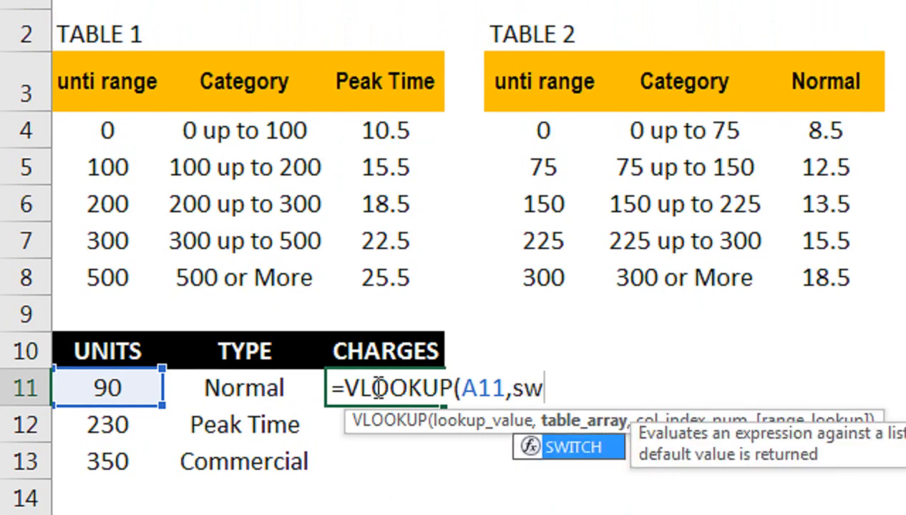
pyautogui.press('Tab')
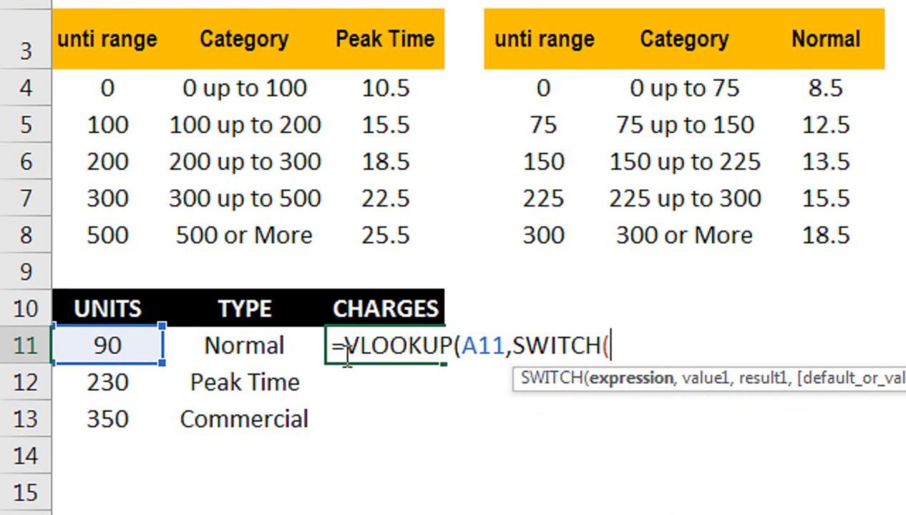
pyautogui.click(293, 390)
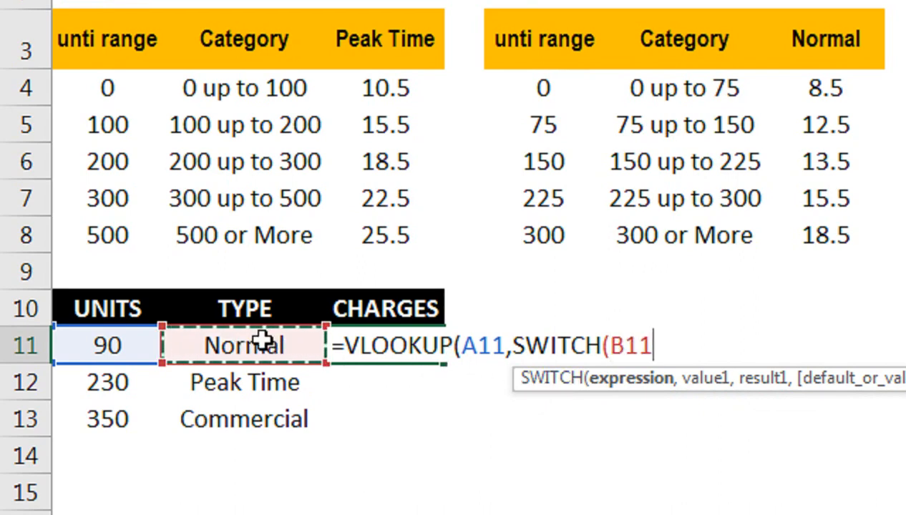
pyautogui.write(',')
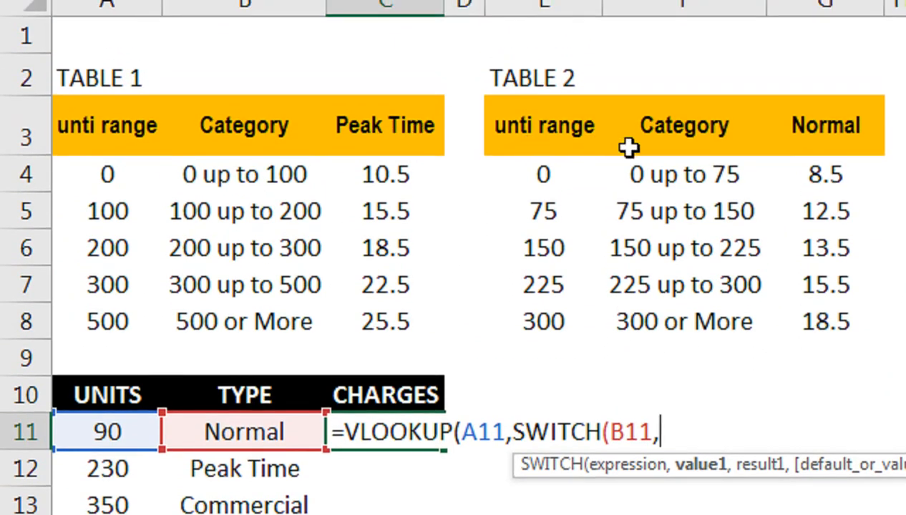
pyautogui.click(413, 142)
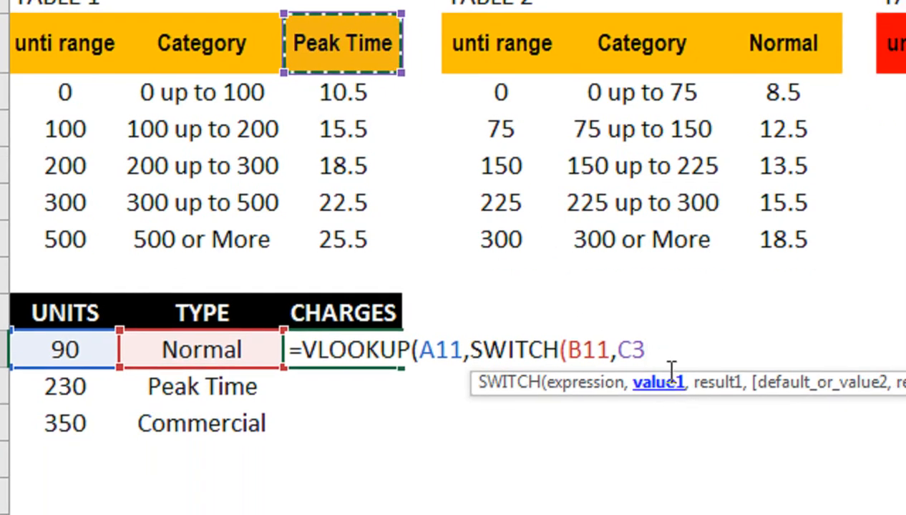
pyautogui.press('F4')
pyautogui.write(',')
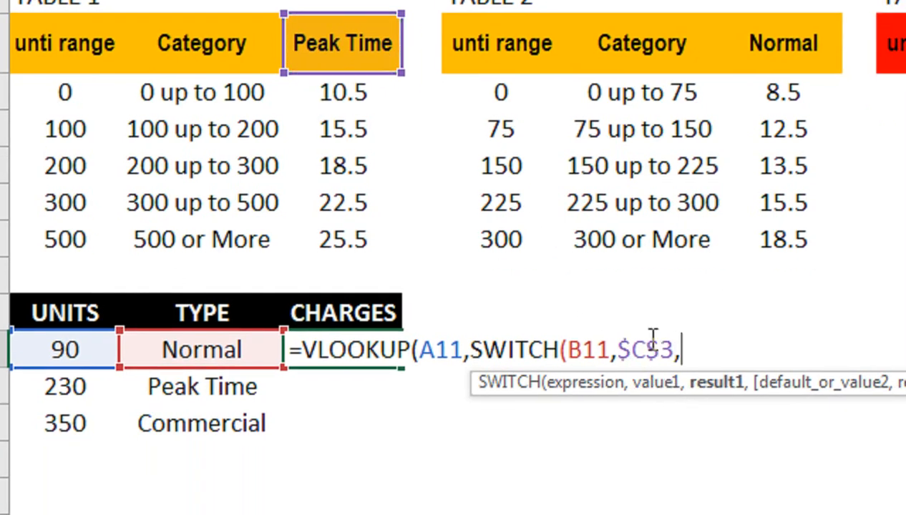
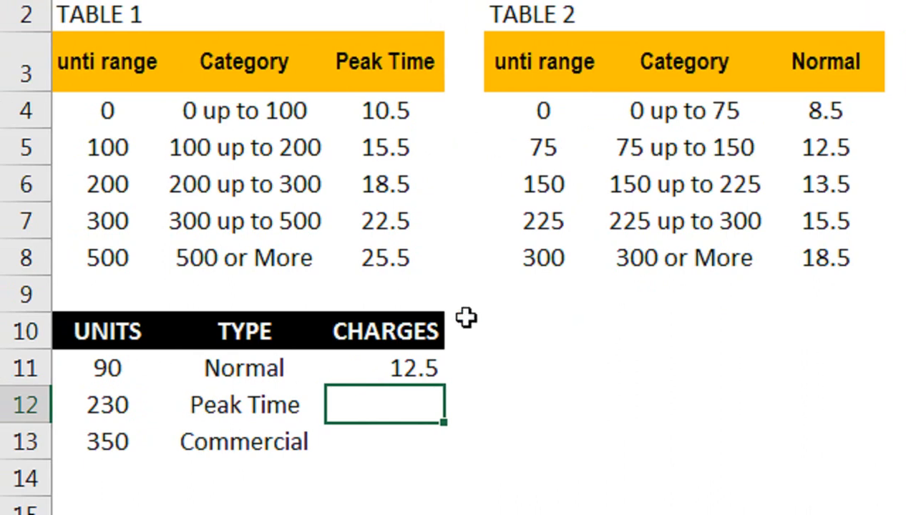
# Test the charges formula by switching the type in B11 to Peak Time and to Commercial
pyautogui.click(151, 367)
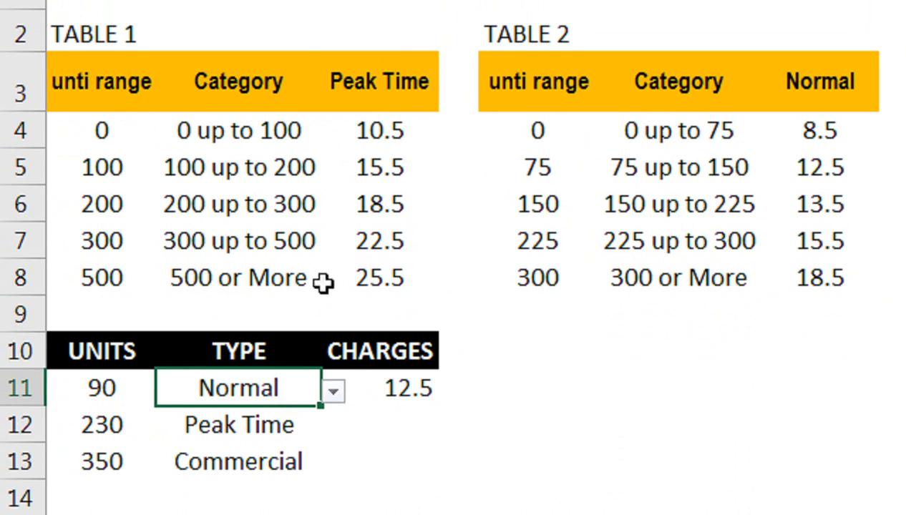
pyautogui.click(333, 392)
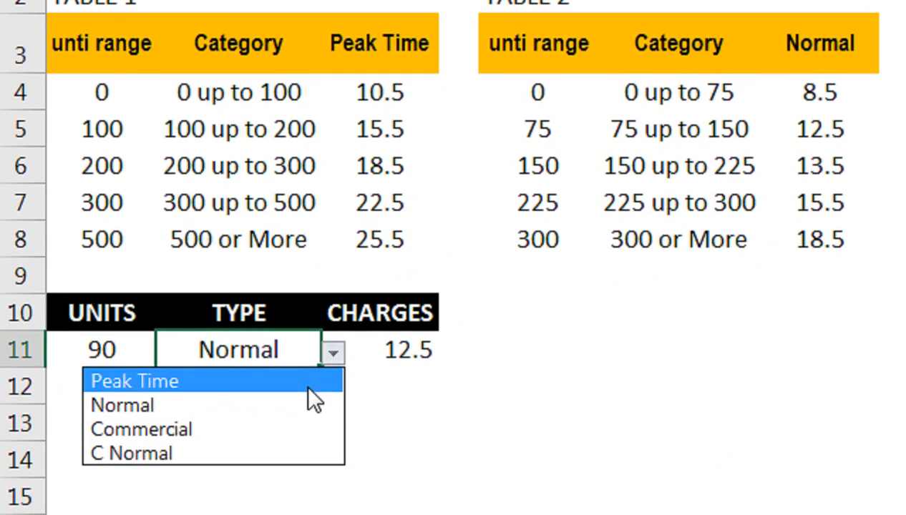
pyautogui.click(308, 408)
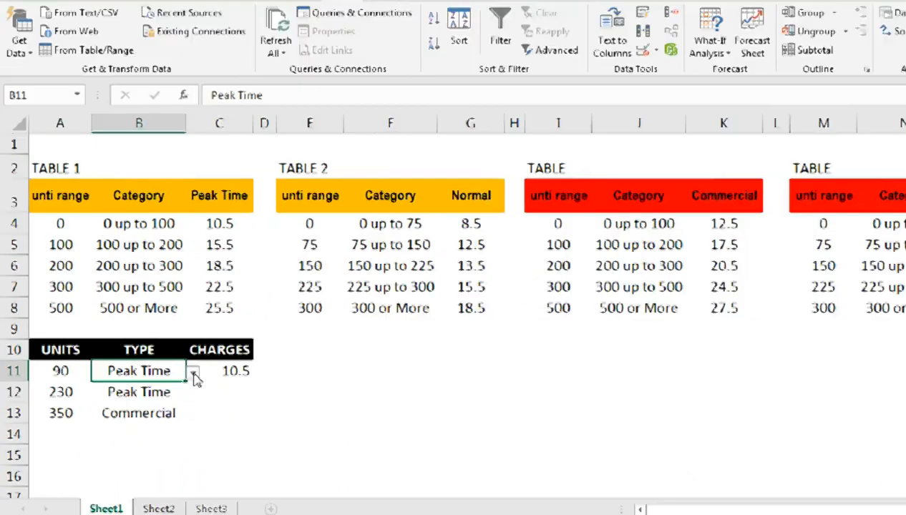
pyautogui.click(334, 387)
pyautogui.click(149, 407)
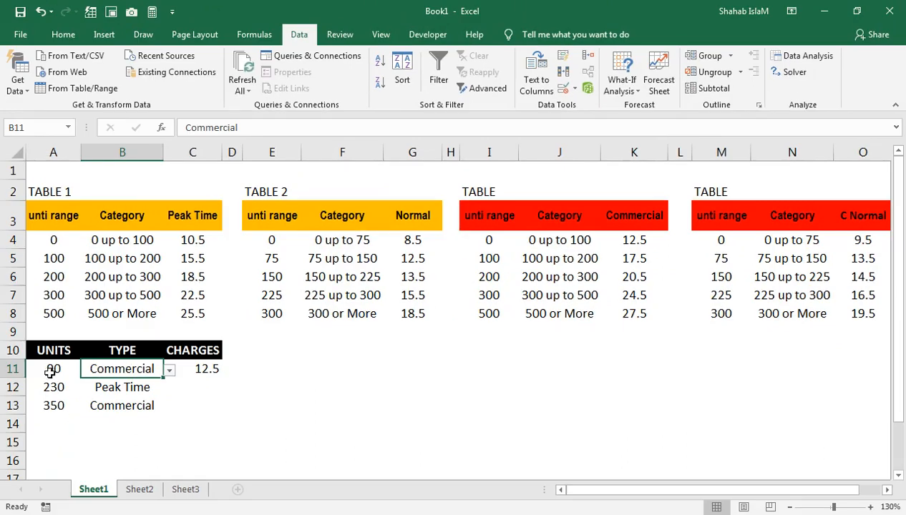
# Set the units in A11 to 350 and fill the charges formula from C11 down to C13
pyautogui.click(50, 371)
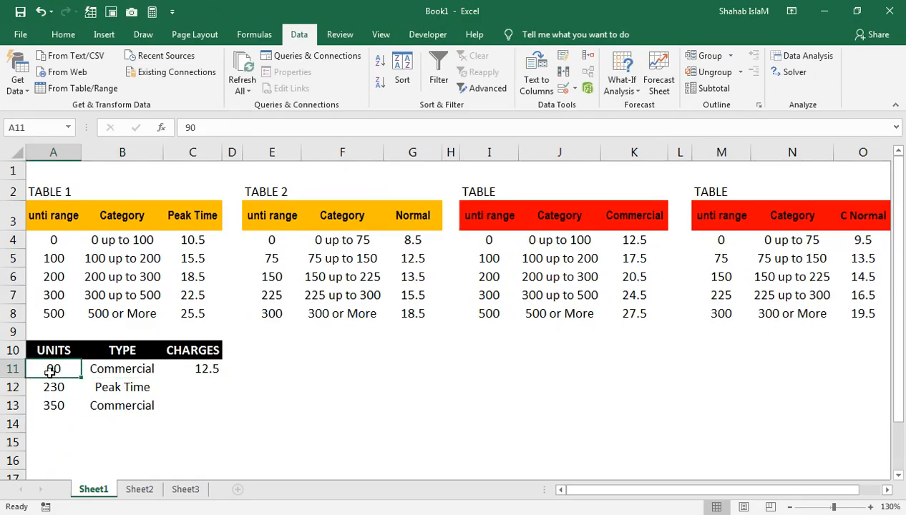
pyautogui.write('35')
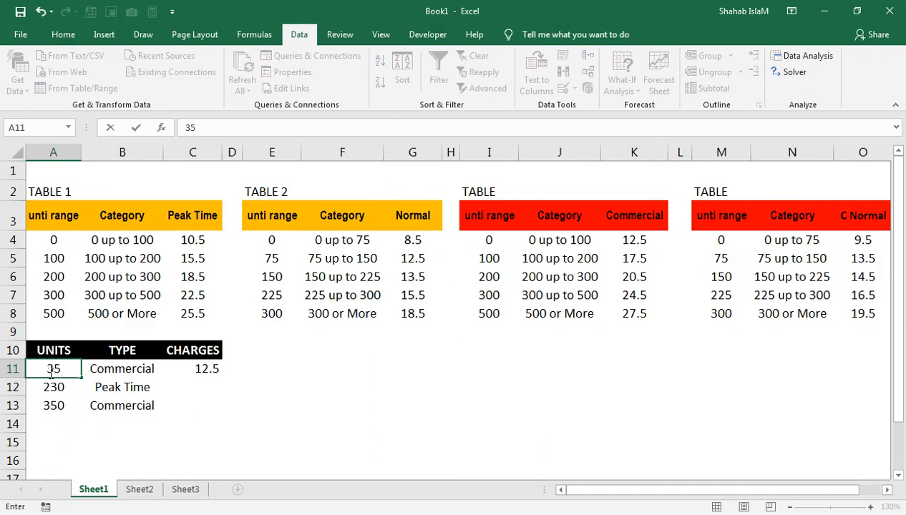
pyautogui.press('Return')
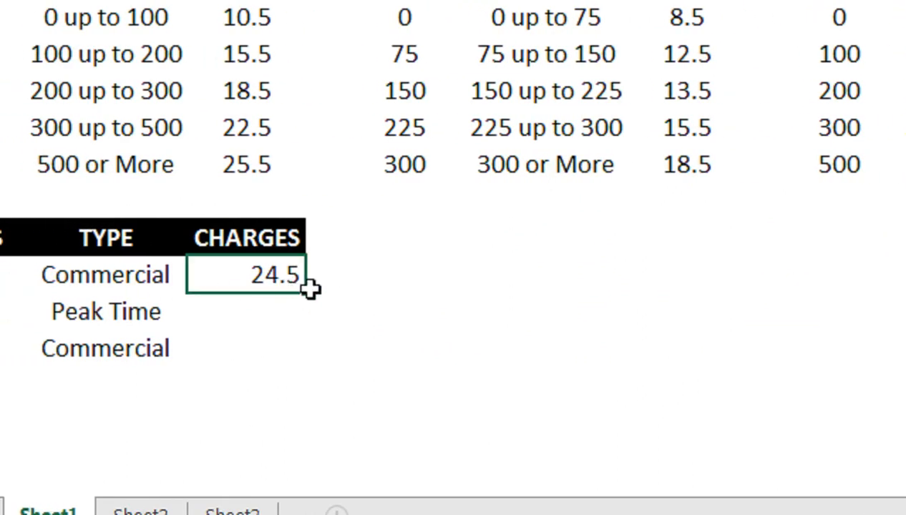
pyautogui.moveTo(305, 294); pyautogui.dragTo(327, 357)
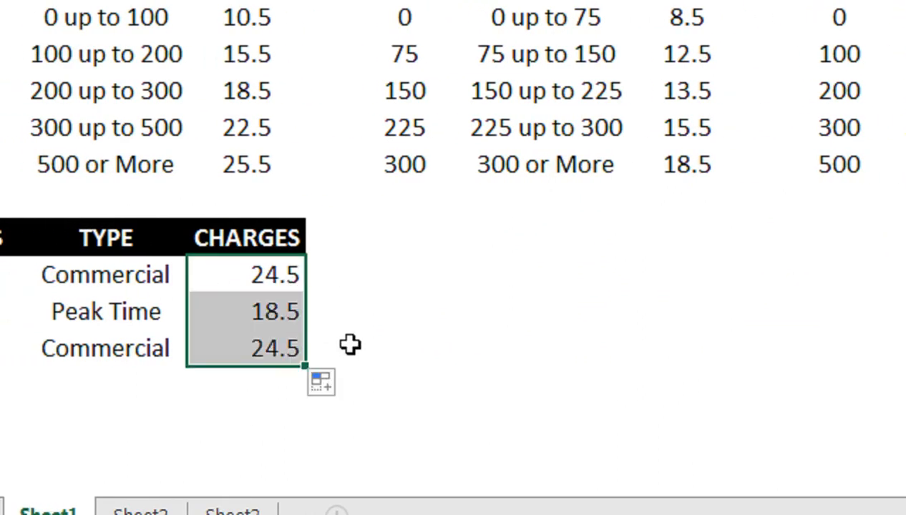
pyautogui.click(255, 333)
# Set the units in A11 to 510 and the type in B11 to C Normal
pyautogui.click(109, 277)
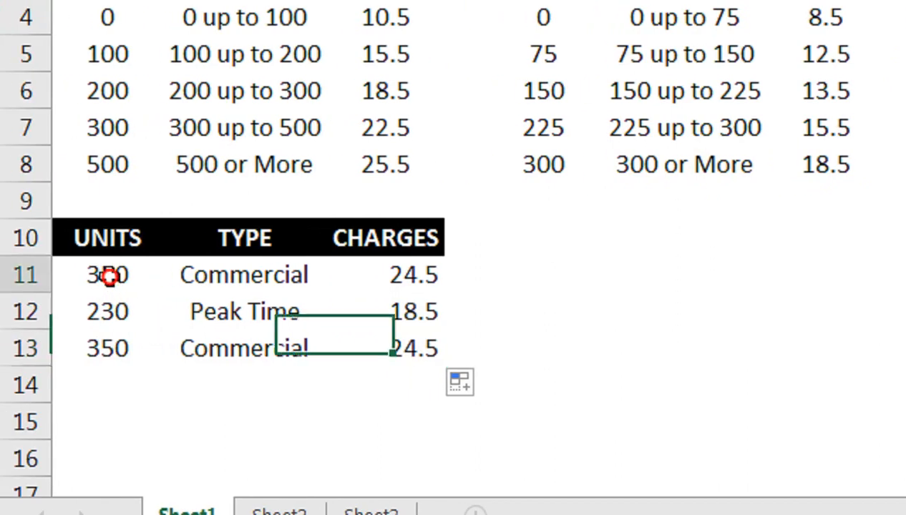
pyautogui.write('500')
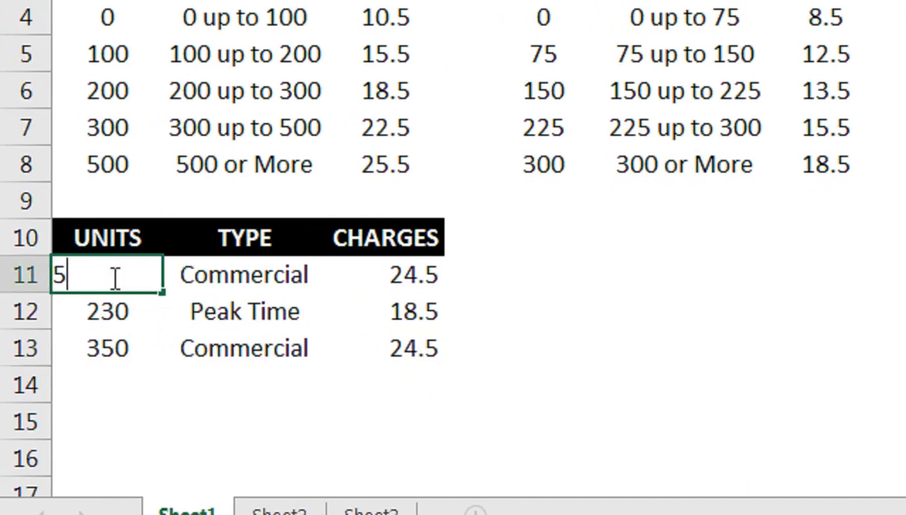
pyautogui.press('Return')
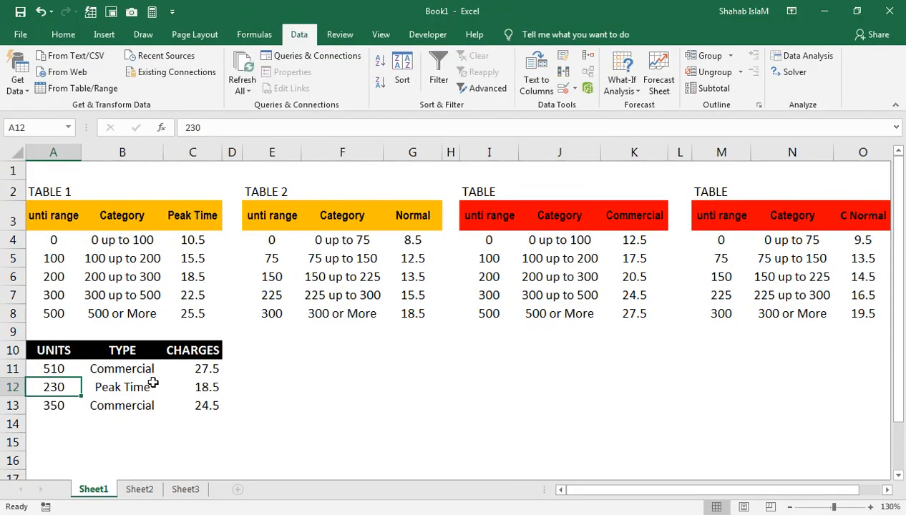
pyautogui.click(136, 365)
pyautogui.click(168, 369)
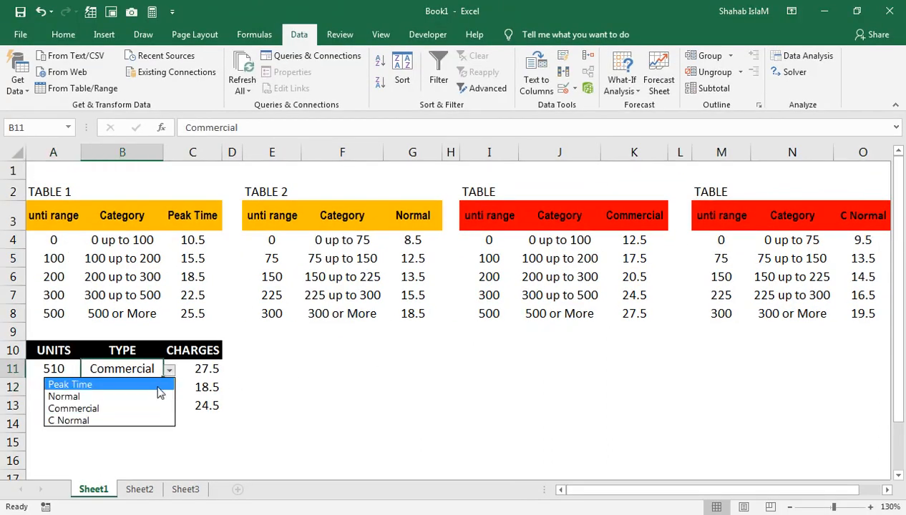
pyautogui.click(141, 421)
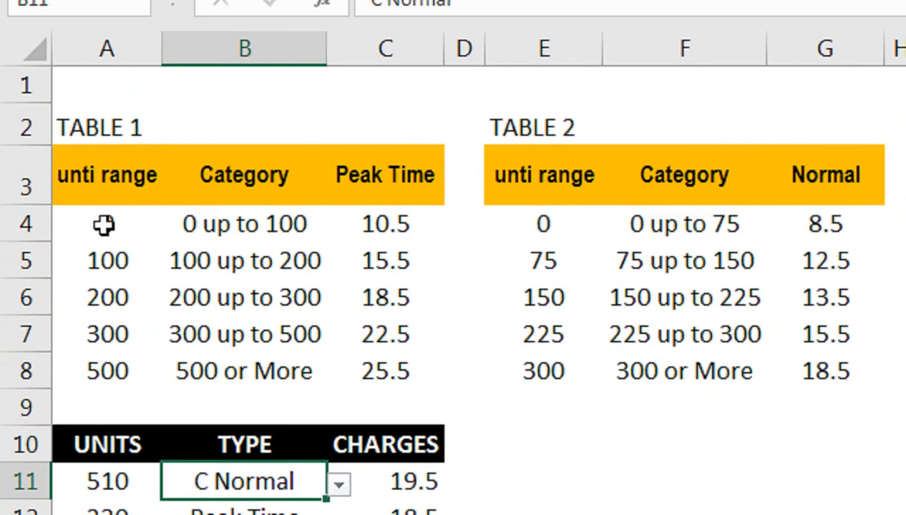
# Select the TABLE 1 data range A4:C8 and try to name it peak time
pyautogui.moveTo(43, 212); pyautogui.dragTo(145, 272)
pyautogui.moveTo(284, 326); pyautogui.dragTo(358, 357)
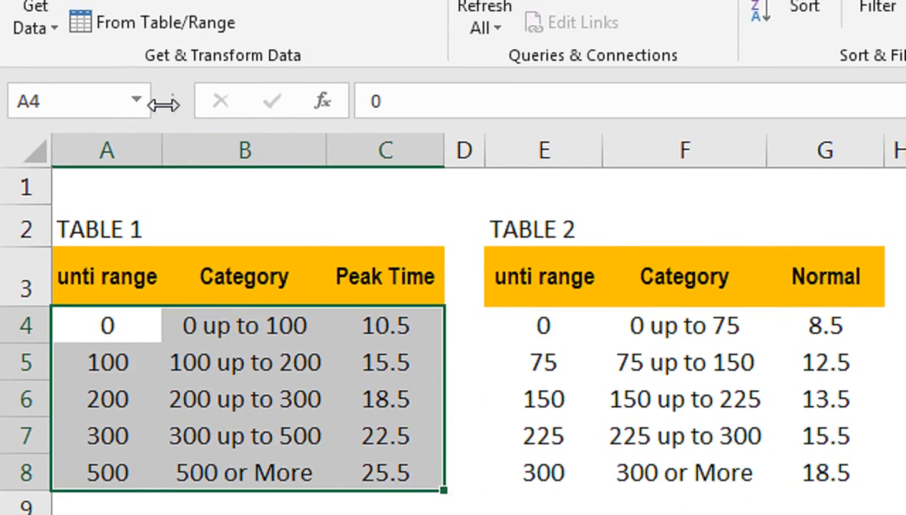
pyautogui.click(113, 109)
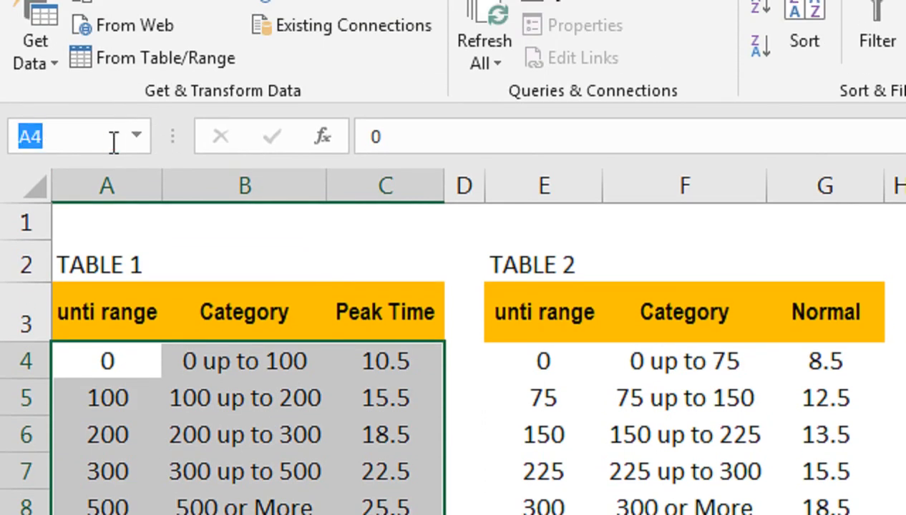
pyautogui.write('peak ti')
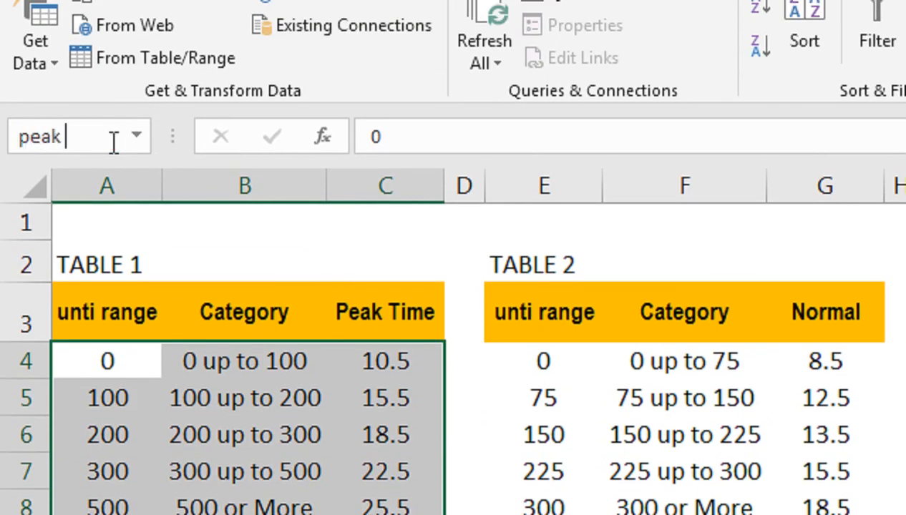
pyautogui.write('me')
pyautogui.press('Return')
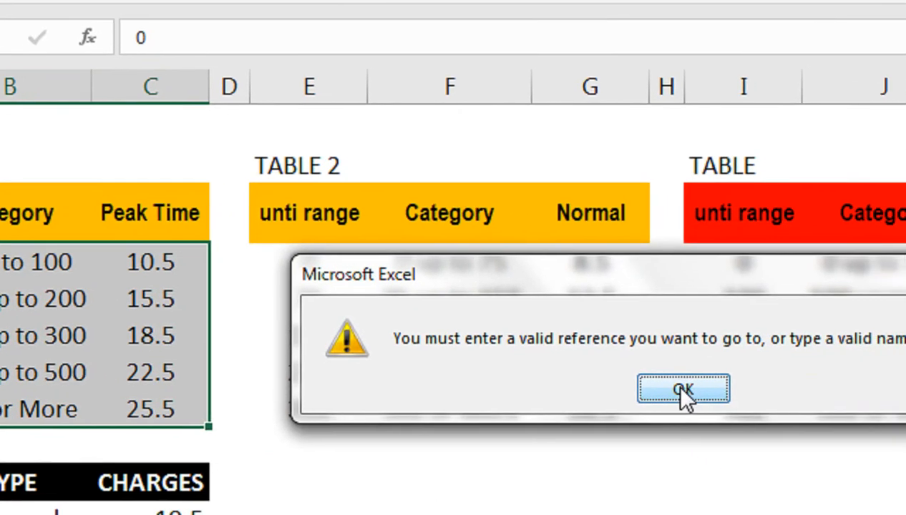
pyautogui.click(683, 390)
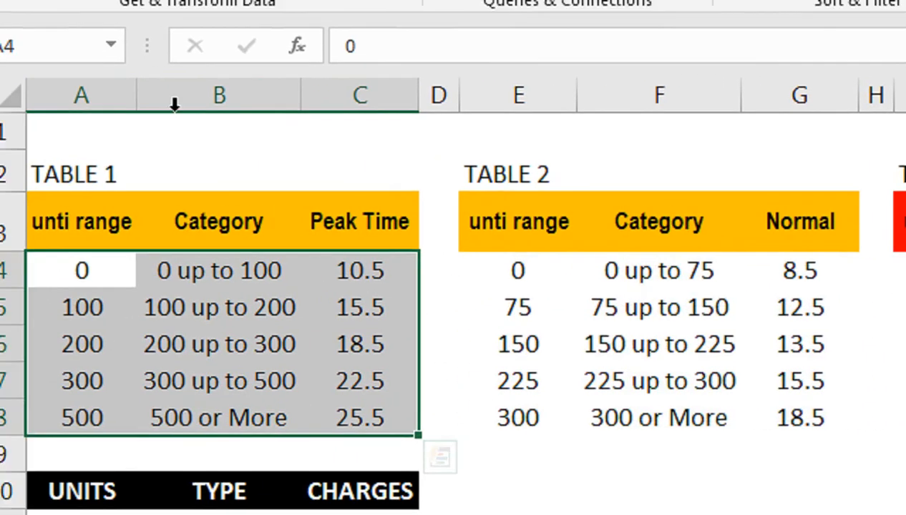
# Name the selected TABLE 1 data range ptime and deselect it
pyautogui.click(32, 47)
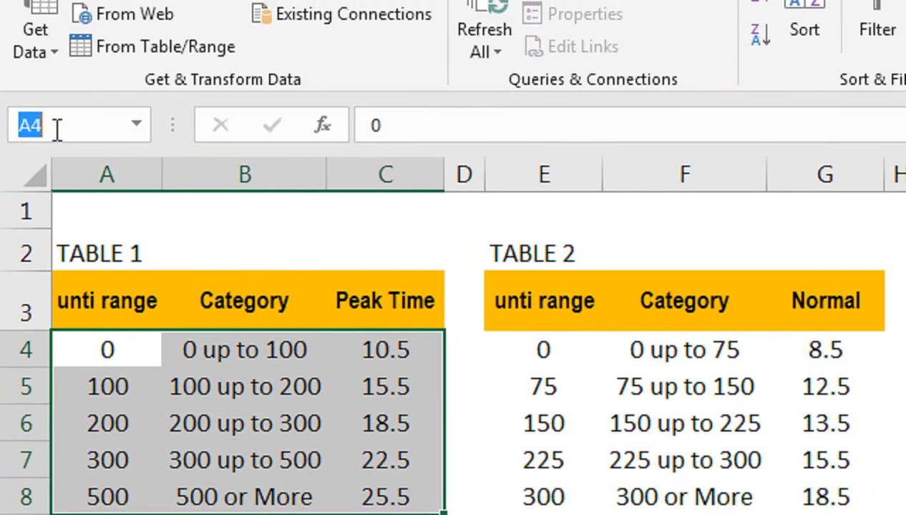
pyautogui.write('ptime')
pyautogui.press('Return')
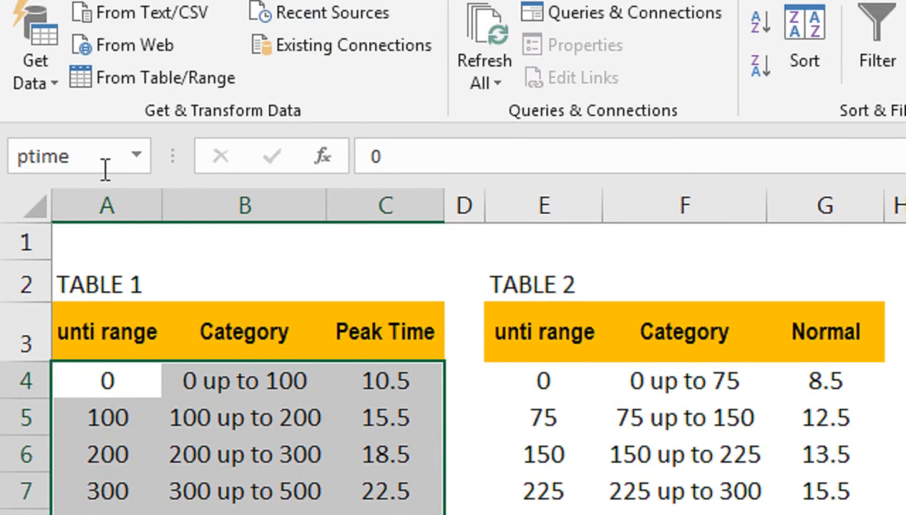
pyautogui.click(294, 385)
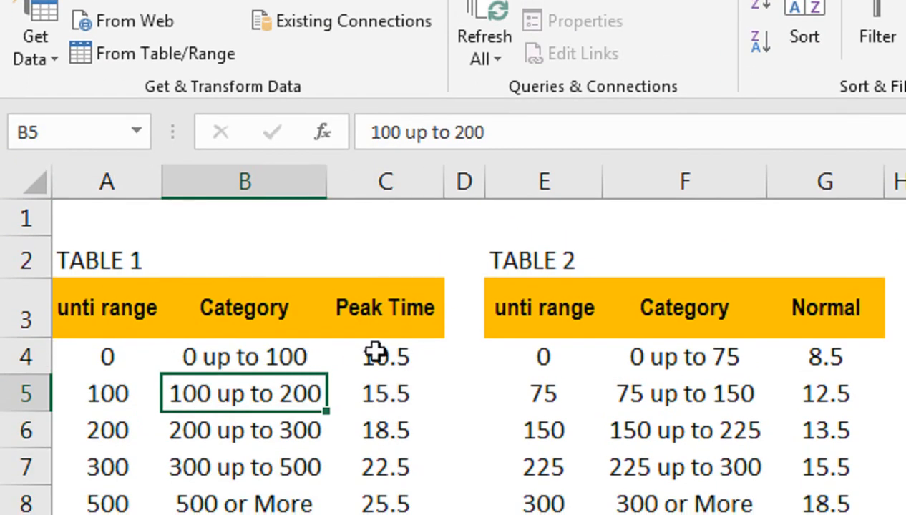
# Name the TABLE 2 data range E4:G8 Normal
pyautogui.moveTo(494, 354); pyautogui.dragTo(823, 503)
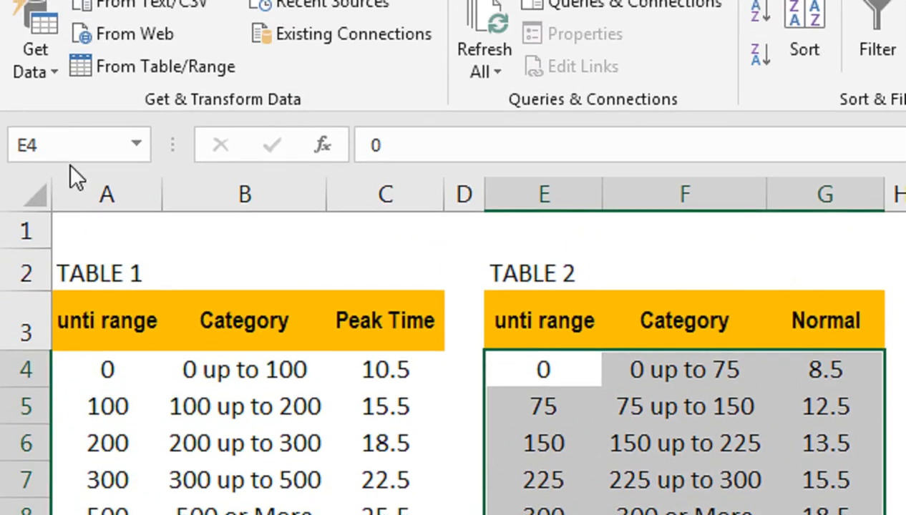
pyautogui.click(71, 152)
pyautogui.write('Normal')
pyautogui.press('Return')
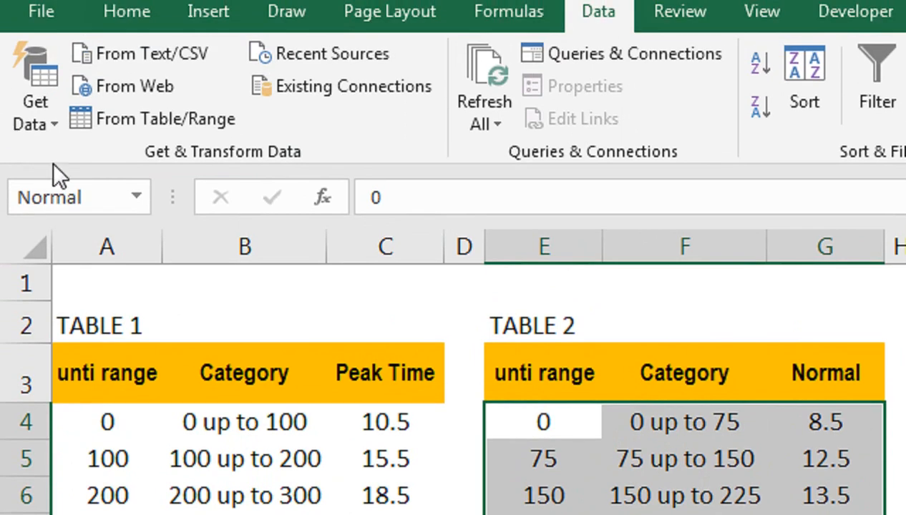
pyautogui.click(86, 144)
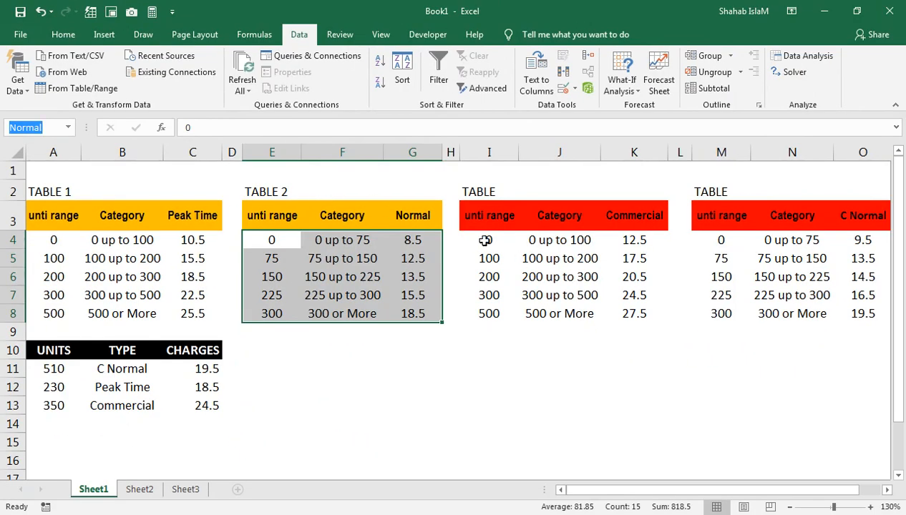
pyautogui.press('Return')
# Name the Commercial table's data range I4:K8 Commercial
pyautogui.moveTo(472, 245); pyautogui.dragTo(633, 313)
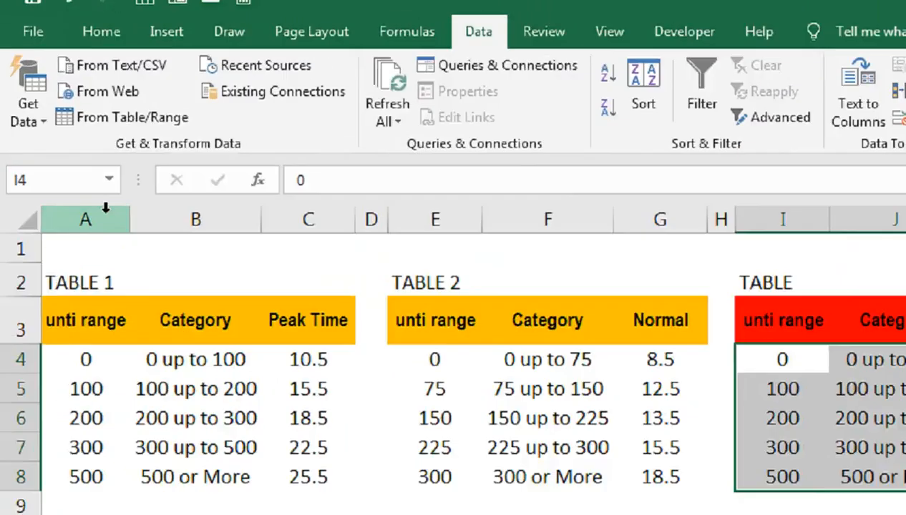
pyautogui.click(43, 129)
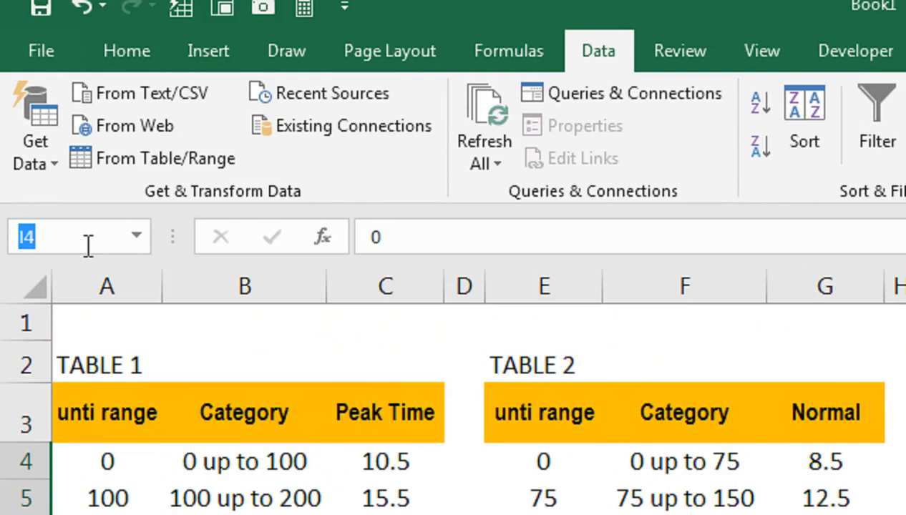
pyautogui.write('Commercila')
pyautogui.press('BackSpace')
pyautogui.write('al')
pyautogui.press('Return')
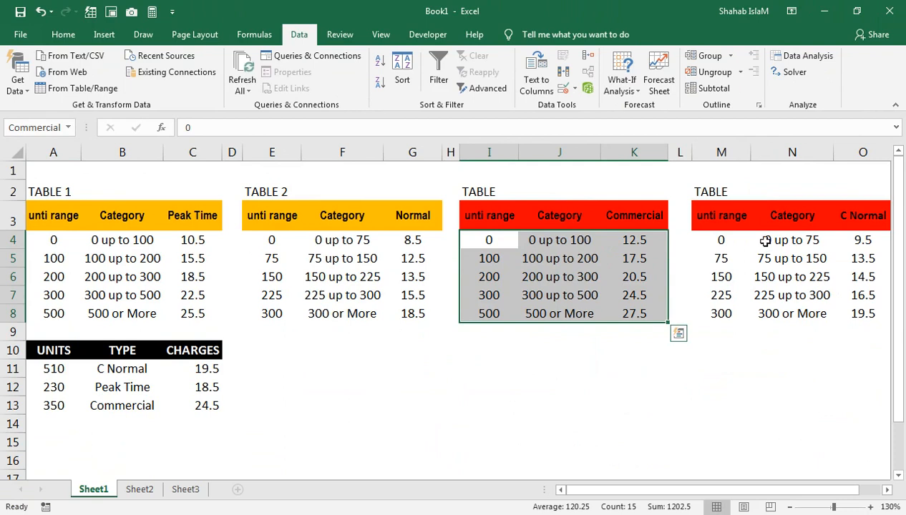
# Name the C Normal table's data range starting at M4 cnormal
pyautogui.moveTo(714, 237); pyautogui.dragTo(860, 311)
pyautogui.click(42, 120)
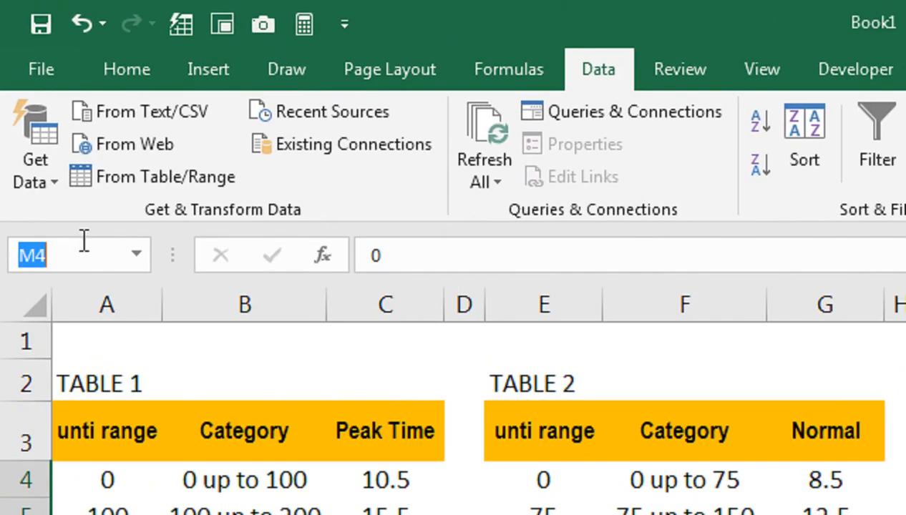
pyautogui.write('cnomral')
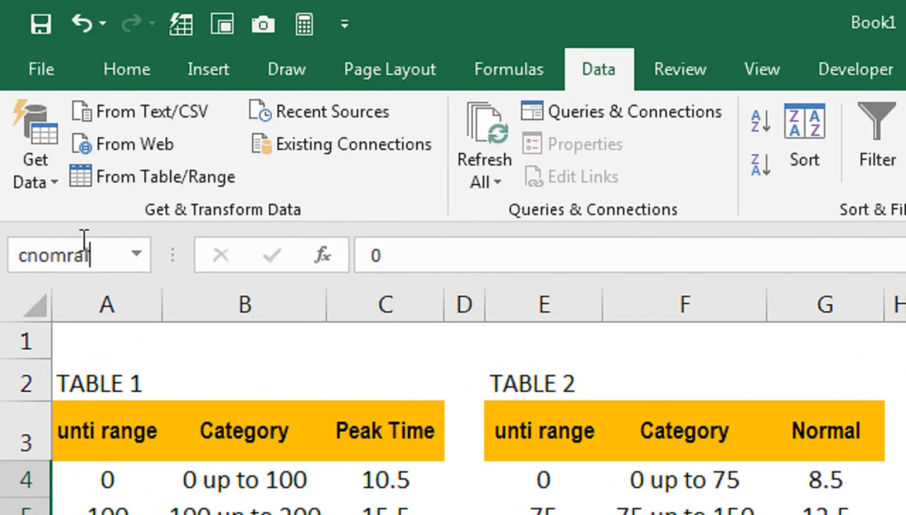
pyautogui.press('BackSpace')
pyautogui.press('BackSpace')
pyautogui.press('BackSpace')
pyautogui.press('BackSpace')
pyautogui.write('rmal')
pyautogui.press('Return')
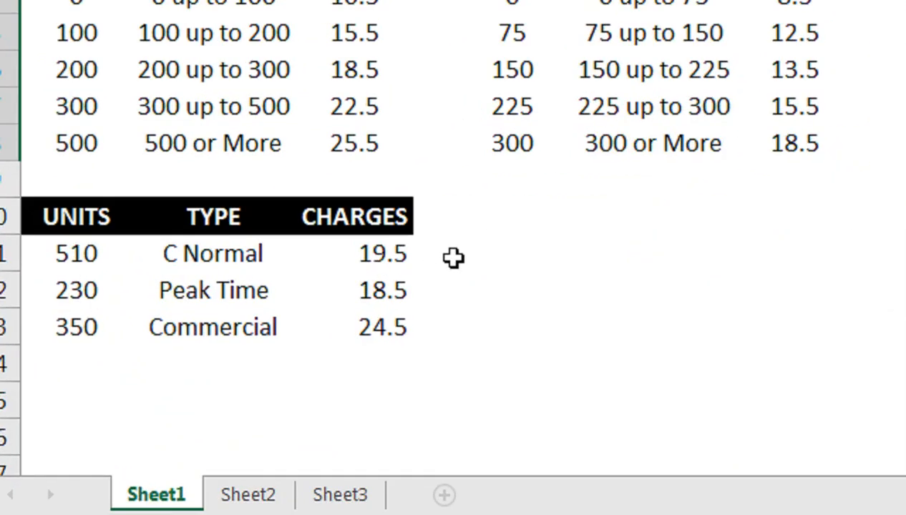
# Enter the heading Other Formula in E10, beside the charges table header
pyautogui.click(497, 225)
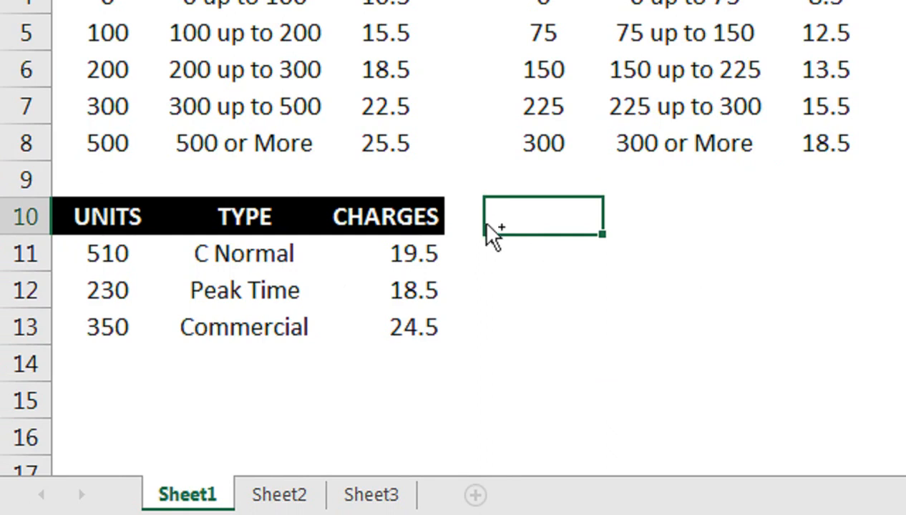
pyautogui.write('o')
pyautogui.press('BackSpace')
pyautogui.write('Othe')
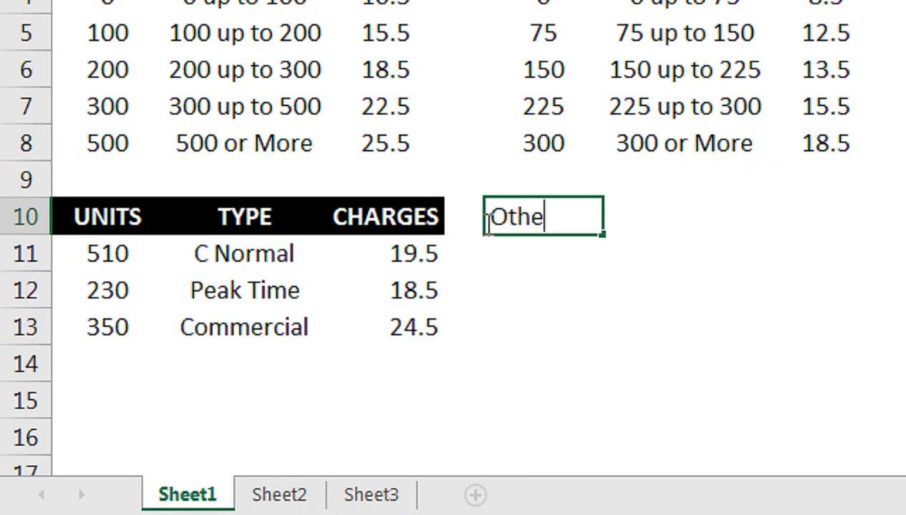
pyautogui.write('r Formula')
pyautogui.press('Return')
# Give E10 the charges table's black header formatting and merge and center it across E10:F10
pyautogui.click(484, 223)
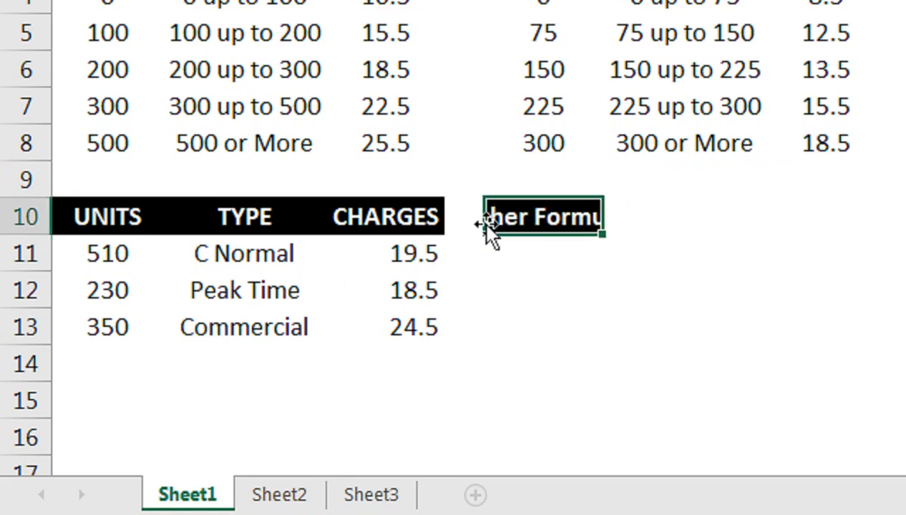
pyautogui.hotkey('shift', 'Right')
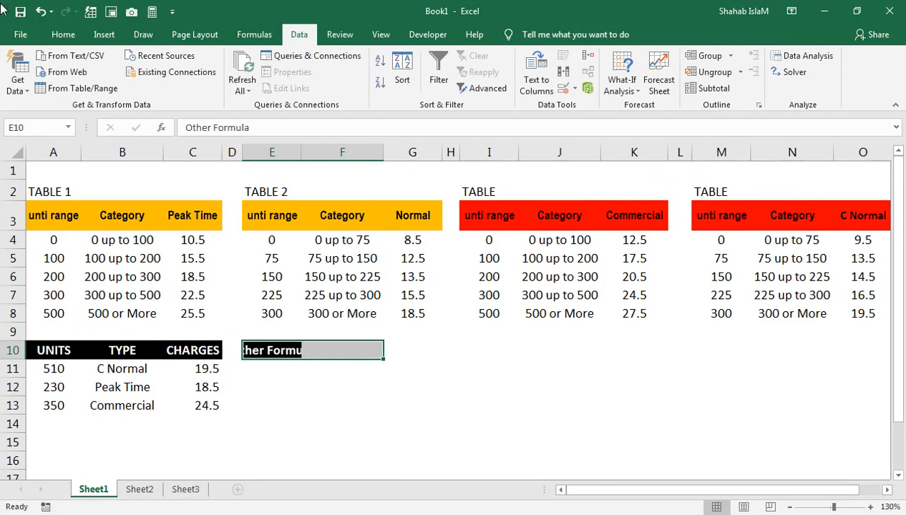
pyautogui.click(63, 35)
pyautogui.click(368, 83)
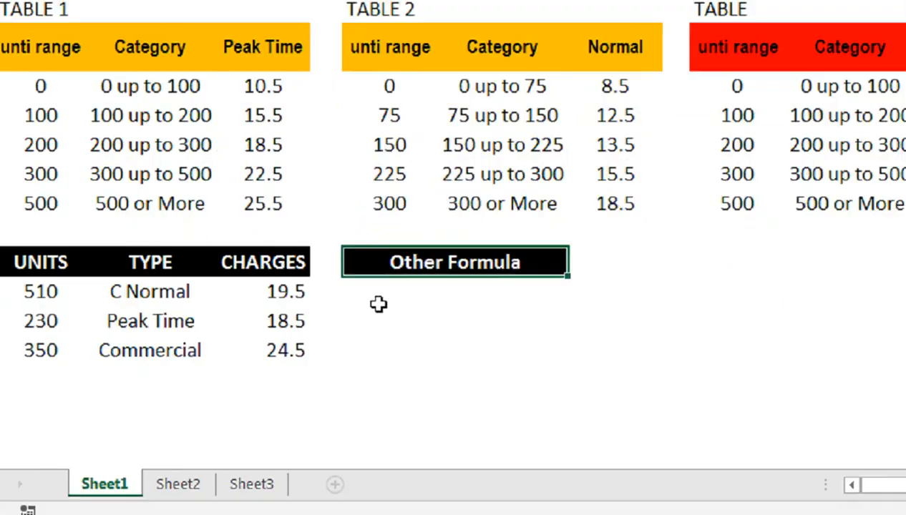
pyautogui.click(265, 375)
pyautogui.write('=')
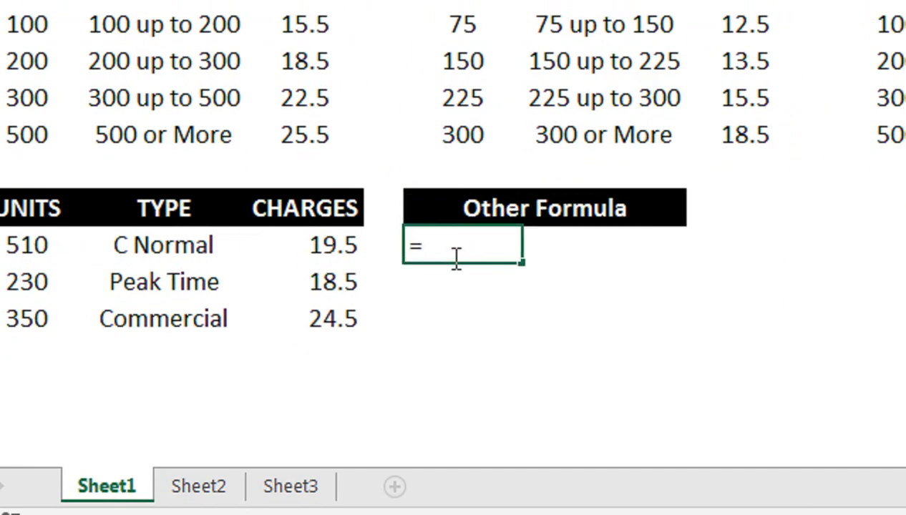
pyautogui.press('BackSpace')
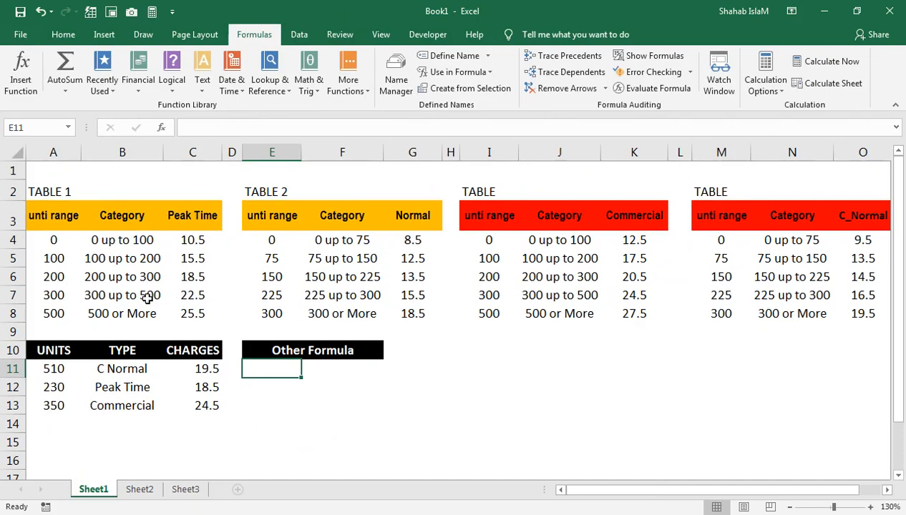
# Delete the defined names cnormal, Commercial, Normal and ptime in the Name Manager
pyautogui.click(62, 33)
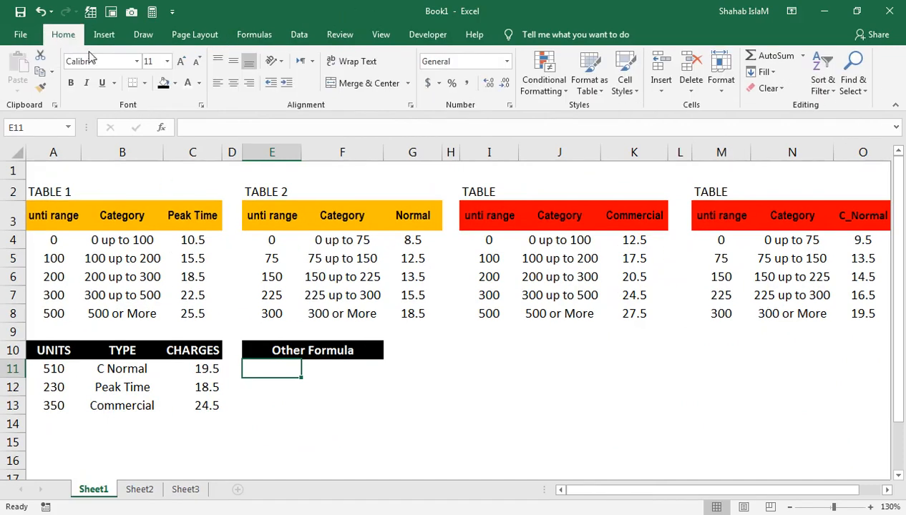
pyautogui.click(242, 35)
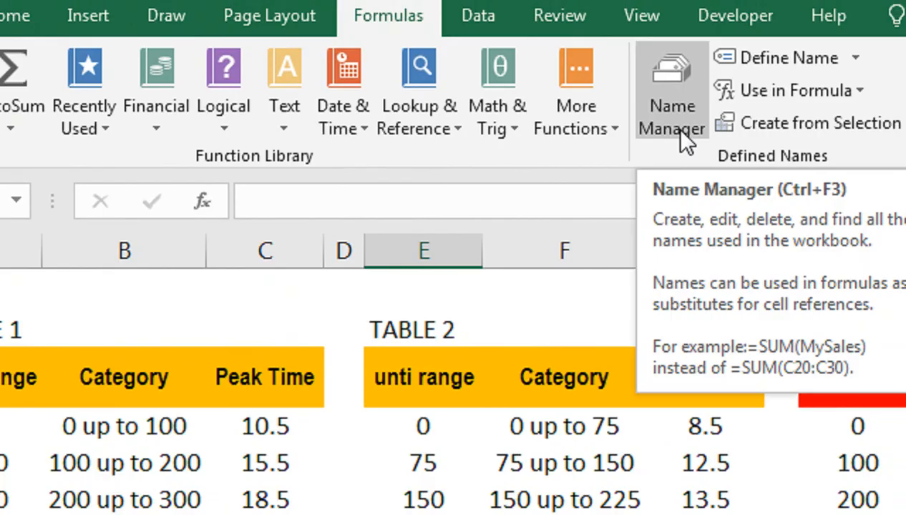
pyautogui.click(680, 129)
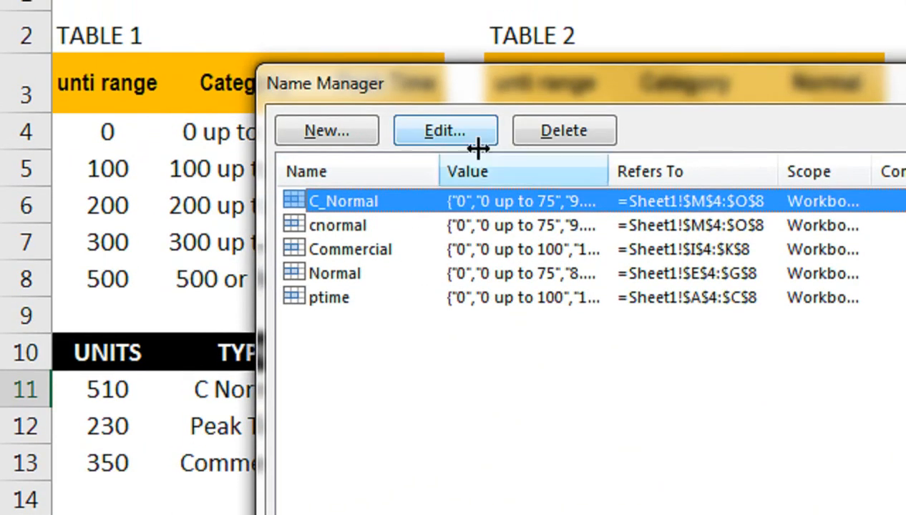
pyautogui.click(358, 204)
pyautogui.moveTo(360, 348); pyautogui.dragTo(330, 231)
pyautogui.click(562, 132)
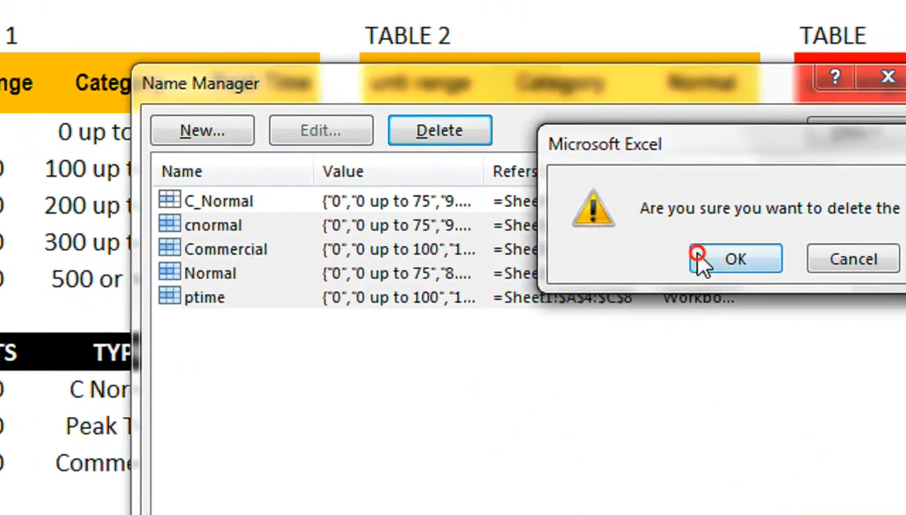
pyautogui.click(855, 259)
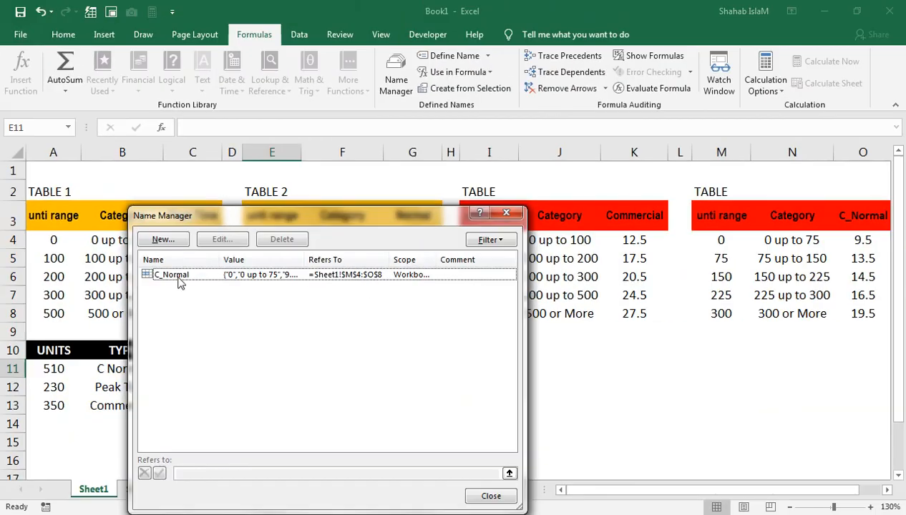
# Delete the defined name C_Normal as well and close the Name Manager
pyautogui.click(175, 275)
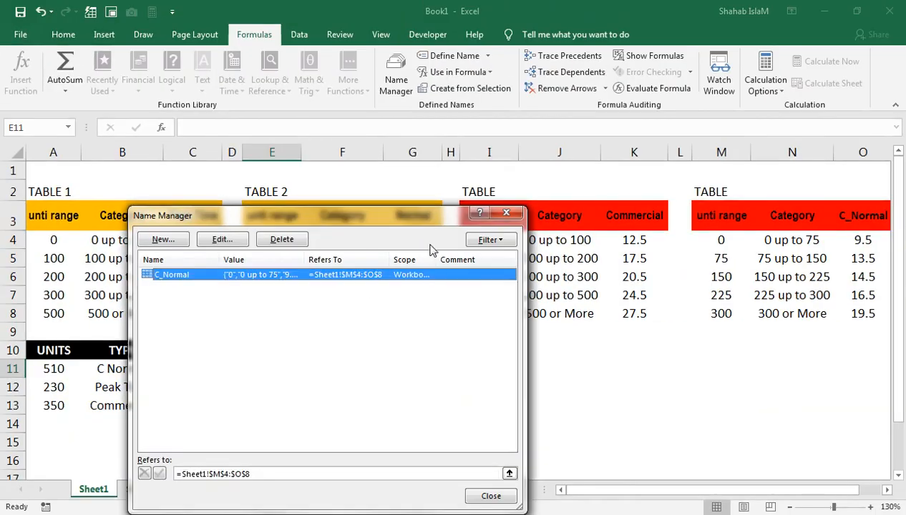
pyautogui.click(282, 239)
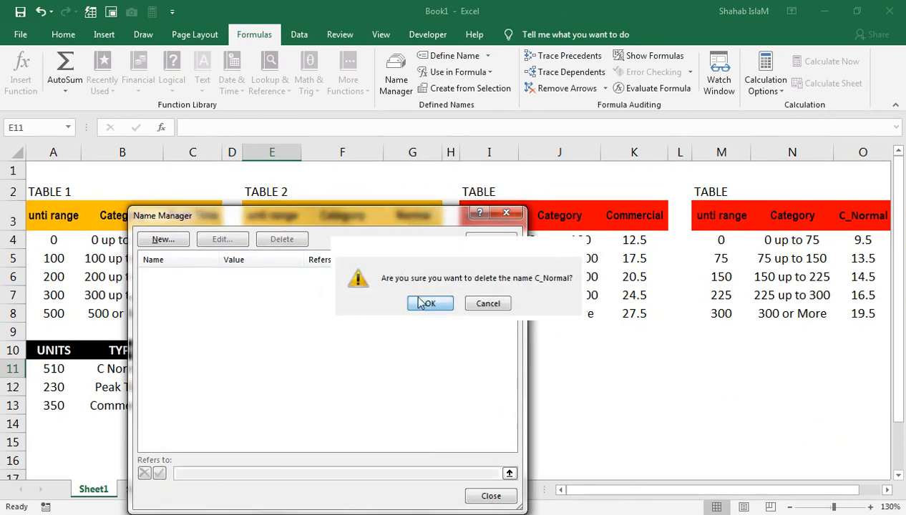
pyautogui.click(429, 304)
pyautogui.click(506, 212)
# Clear everything, including contents and validation, from the type cells B11:B13
pyautogui.moveTo(130, 372); pyautogui.dragTo(130, 398)
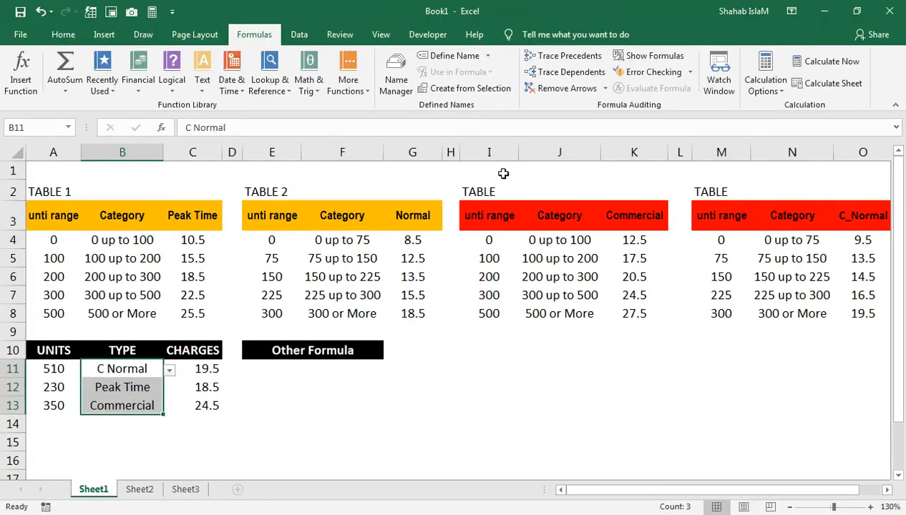
pyautogui.click(67, 4)
pyautogui.click(767, 88)
pyautogui.click(778, 111)
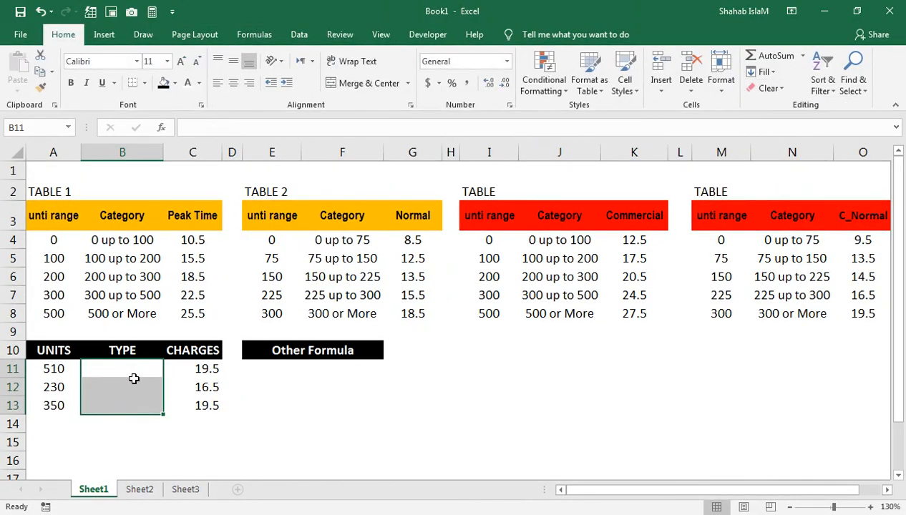
pyautogui.click(132, 402)
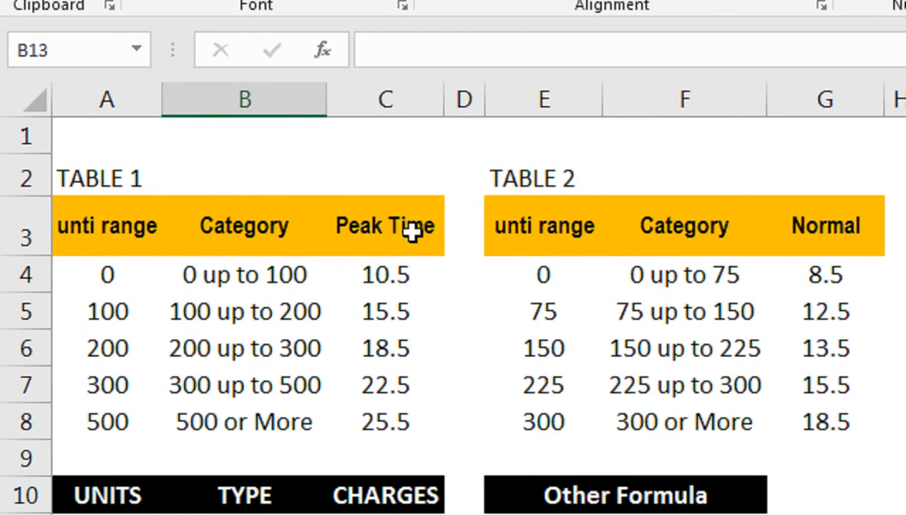
# Change the TABLE 1 header in C3 to Peak_Time, replacing the space with an underscore
pyautogui.doubleClick(199, 217)
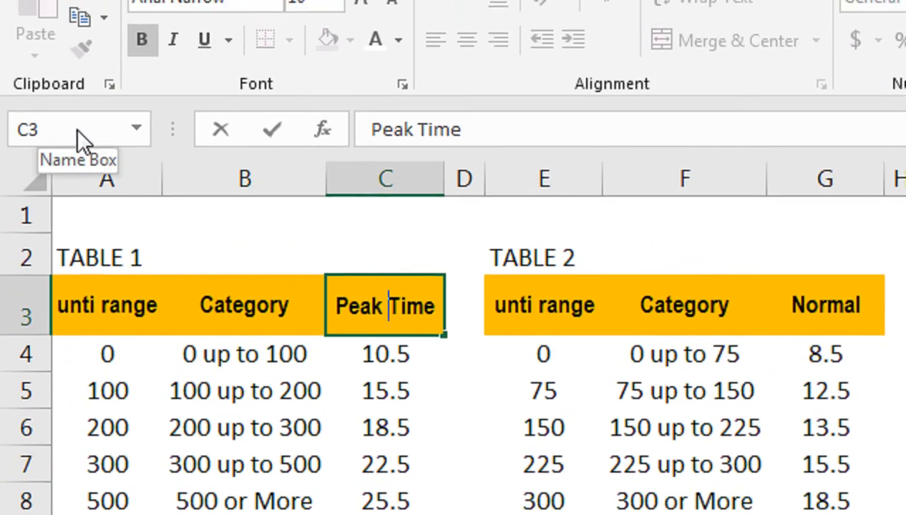
pyautogui.press('Delete')
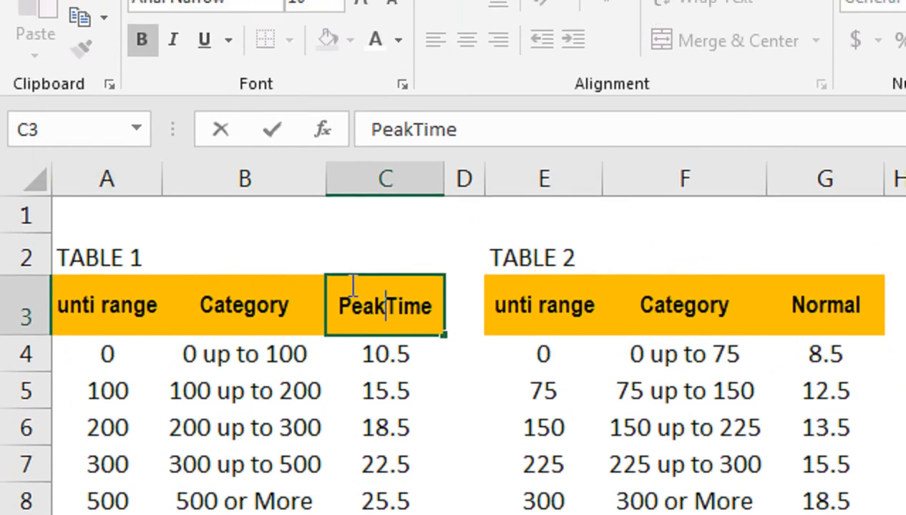
pyautogui.write('_')
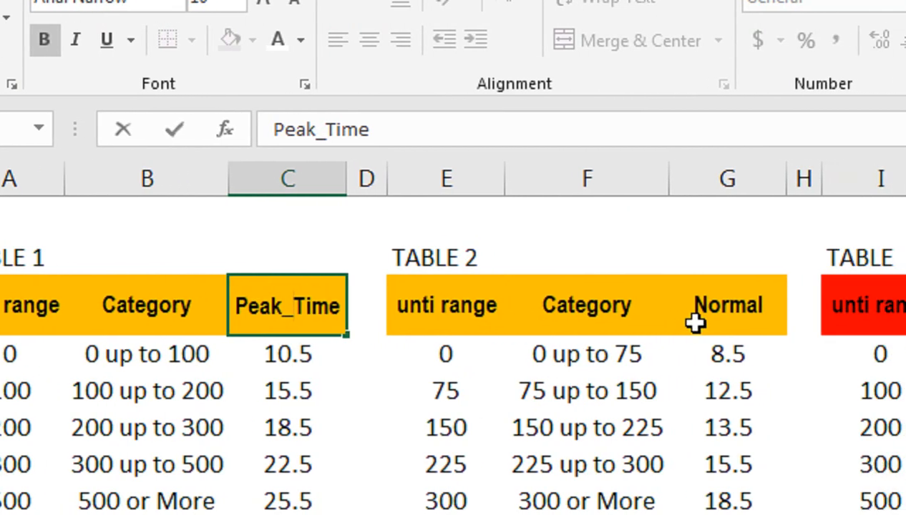
pyautogui.click(737, 313)
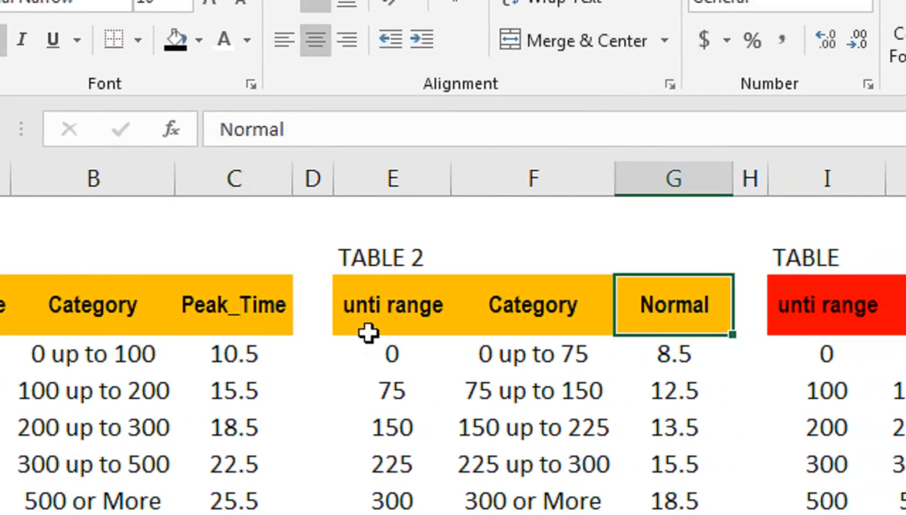
pyautogui.click(678, 328)
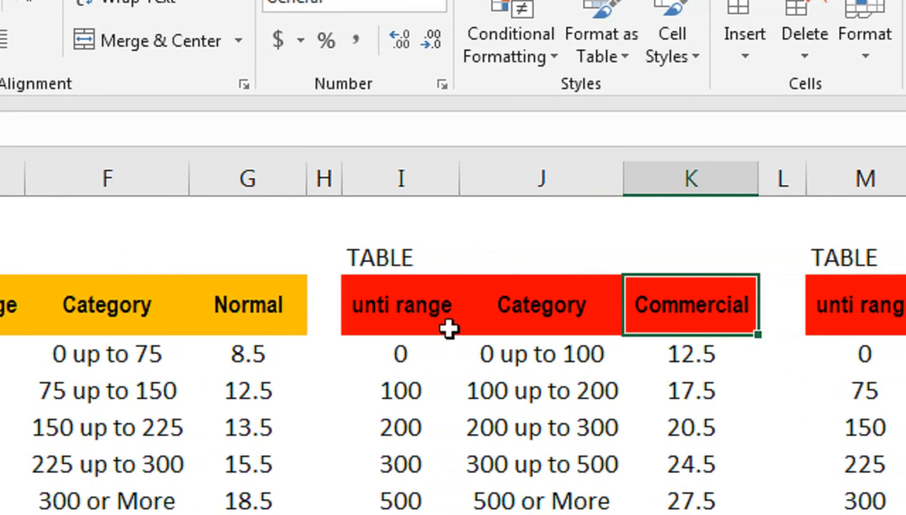
pyautogui.click(800, 294)
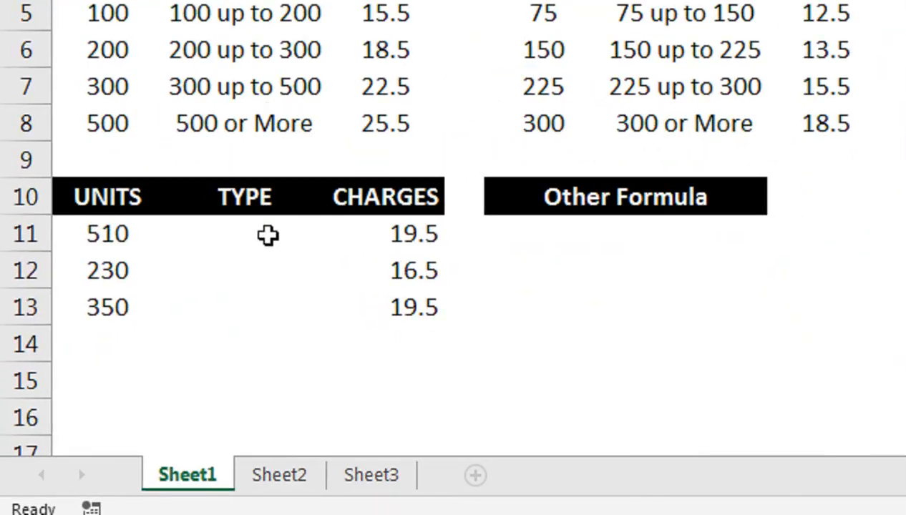
# Start a data validation rule for the type cells B11:B13 that allows a List
pyautogui.moveTo(134, 369); pyautogui.dragTo(136, 406)
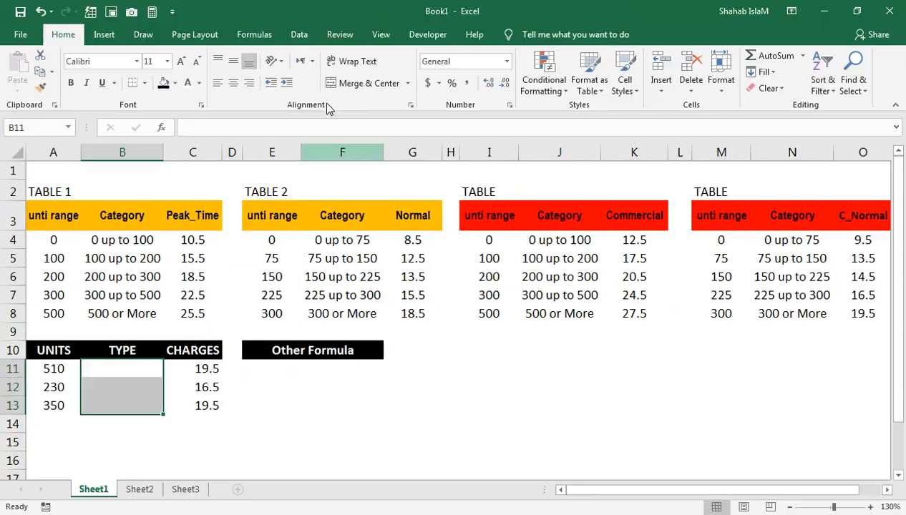
pyautogui.click(298, 35)
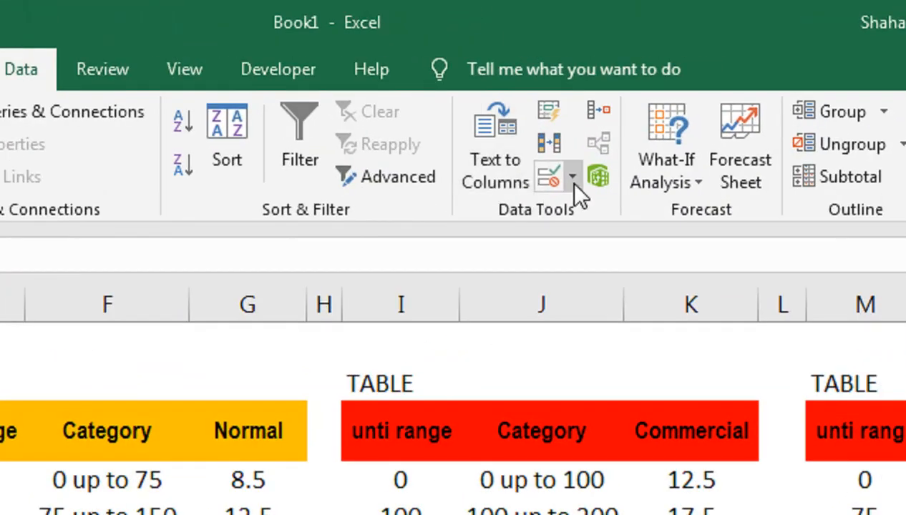
pyautogui.click(575, 88)
pyautogui.click(580, 214)
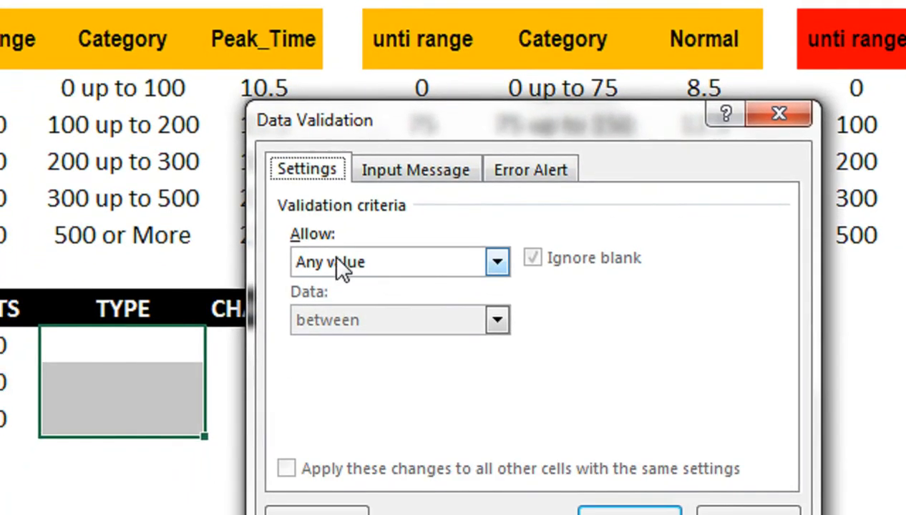
pyautogui.click(356, 285)
pyautogui.click(321, 362)
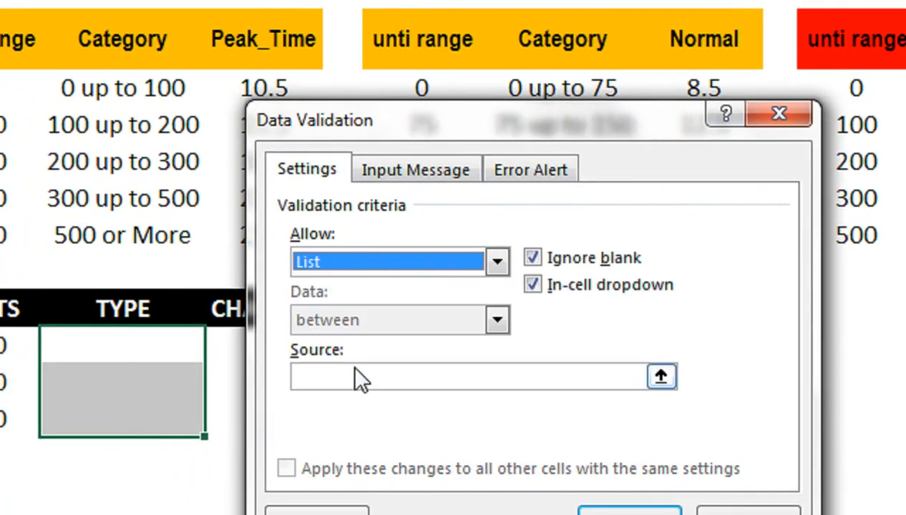
# Apply the list source Peak _Time,Normal,Commercial,C_Normal to the validation and choose Peak _Time in B11
pyautogui.click(361, 376)
pyautogui.write('Peak _time')
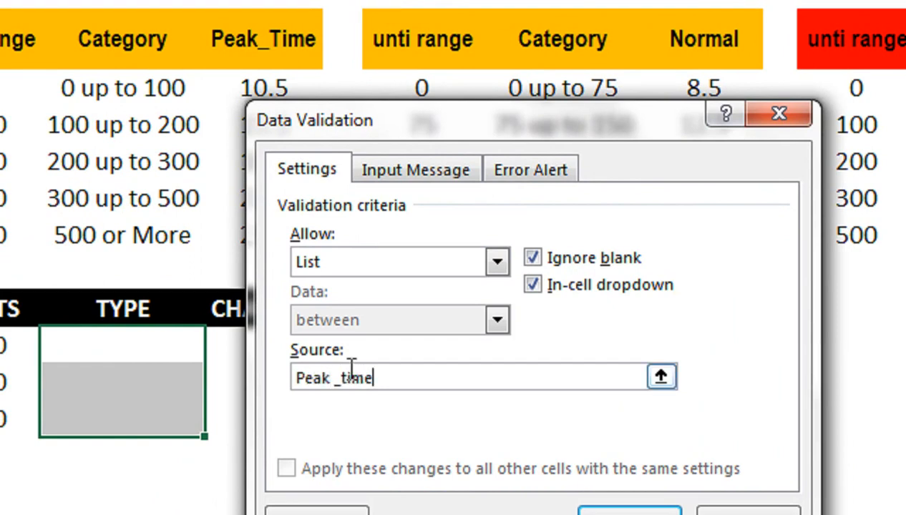
pyautogui.click(350, 377)
pyautogui.press('BackSpace')
pyautogui.write('T')
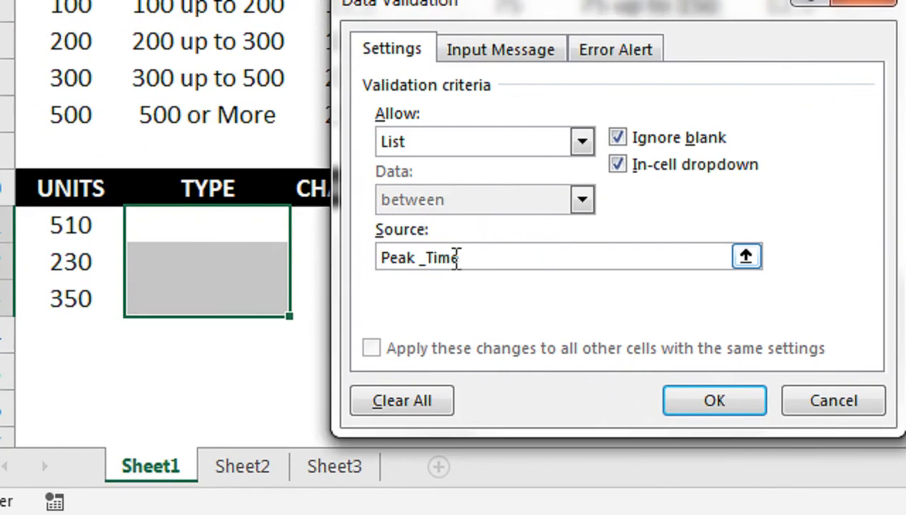
pyautogui.click(386, 352)
pyautogui.write(',Normal')
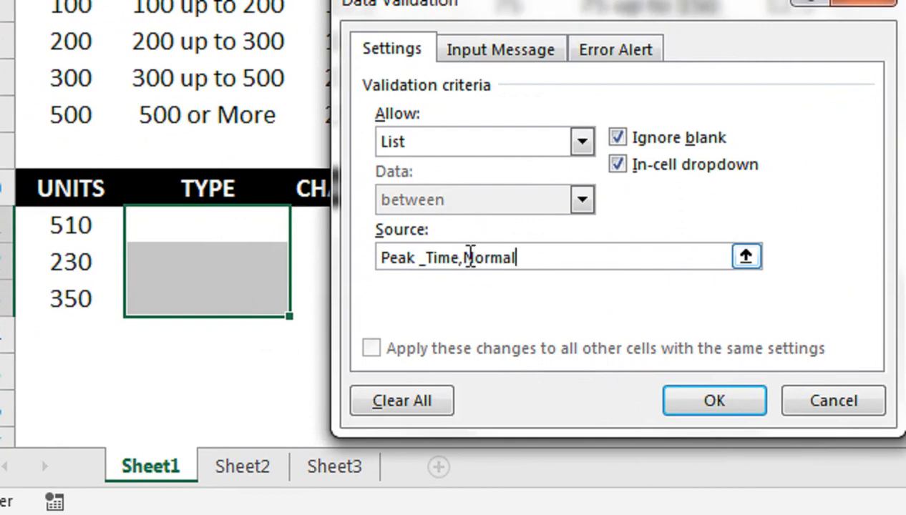
pyautogui.write(',Commercial')
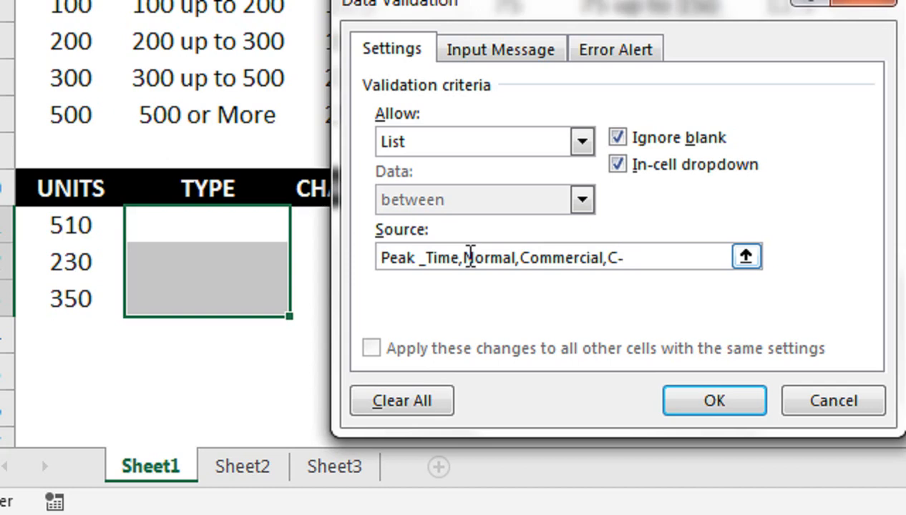
pyautogui.write(',C_Normal')
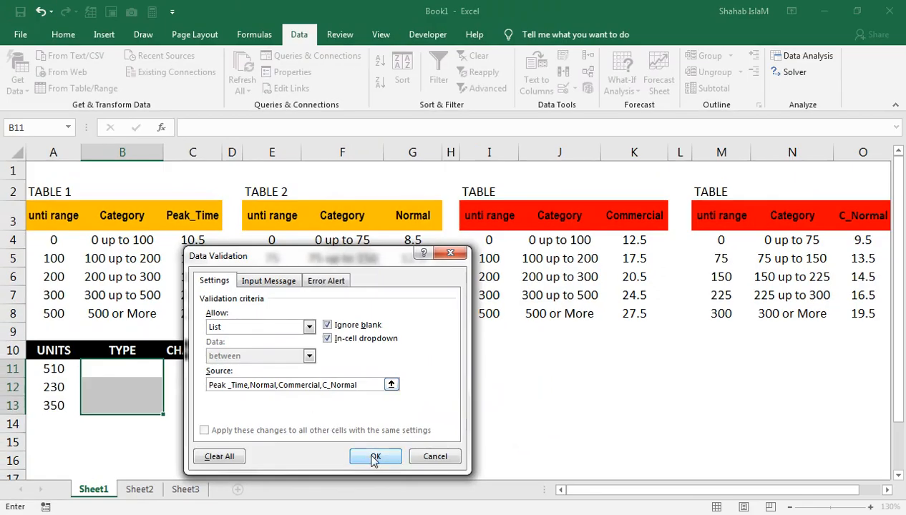
pyautogui.click(708, 411)
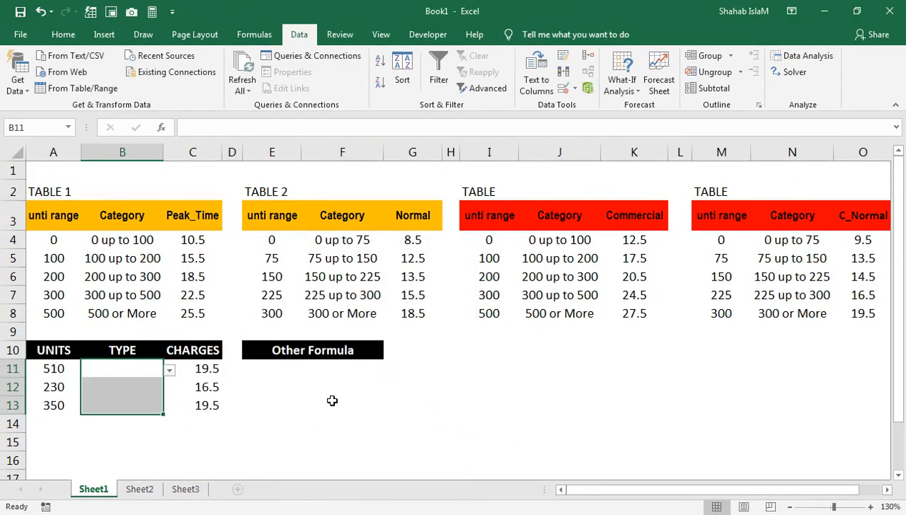
pyautogui.click(169, 370)
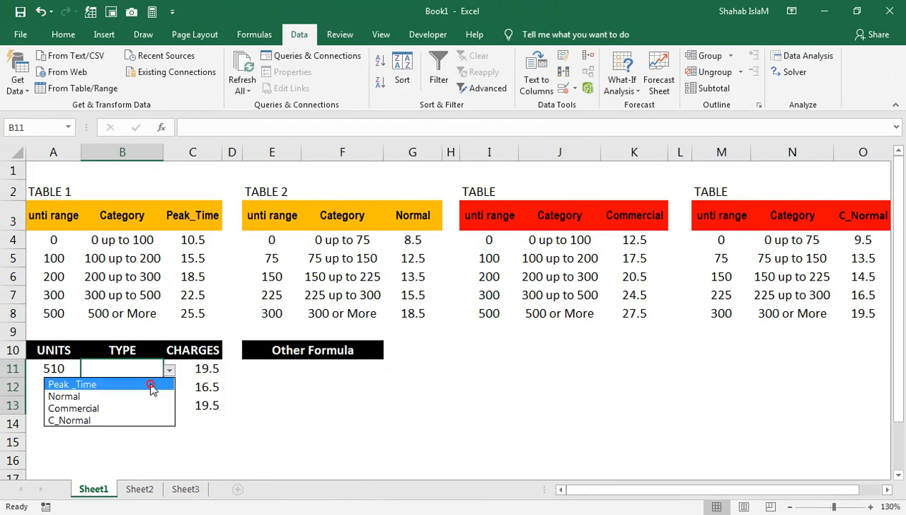
pyautogui.click(151, 381)
# Name the TABLE 1 data range A4:C8 Peak_time
pyautogui.moveTo(63, 240); pyautogui.dragTo(192, 312)
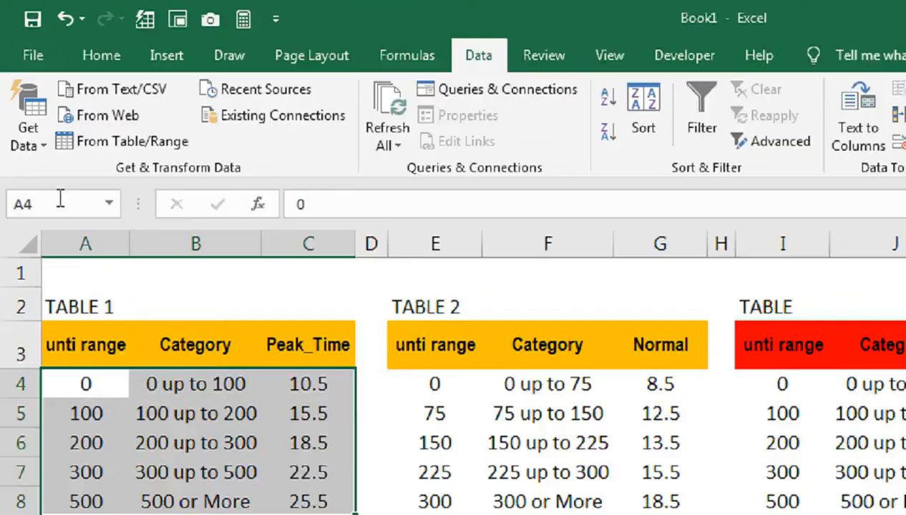
pyautogui.click(63, 203)
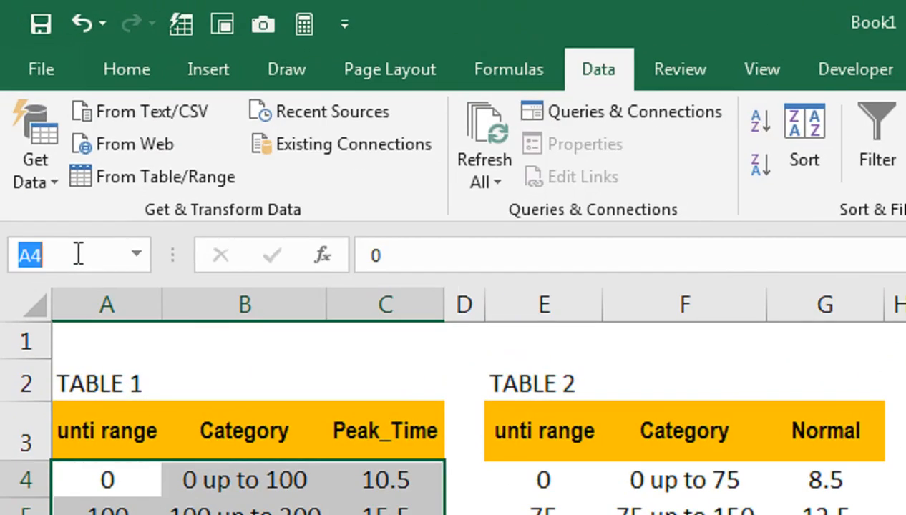
pyautogui.write('Peak')
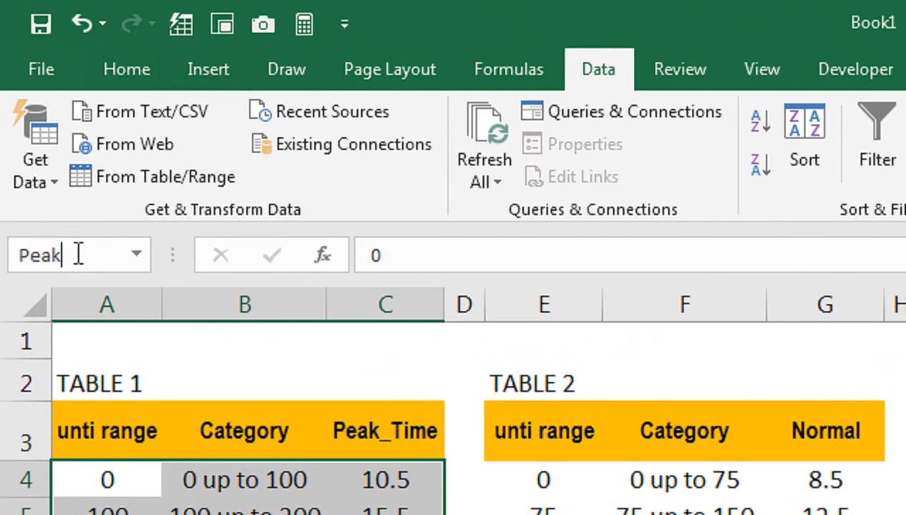
pyautogui.write('_time')
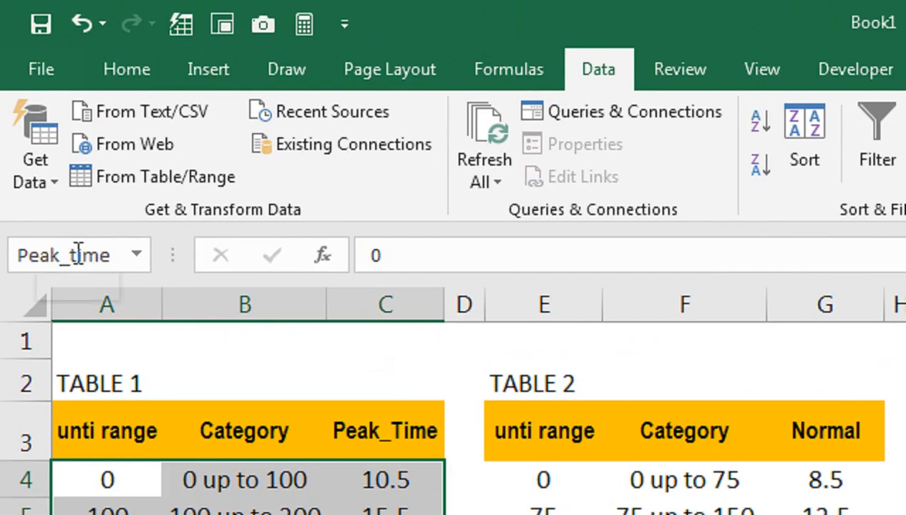
pyautogui.press('Return')
# Name the TABLE 2 data range E4:G8 Normal
pyautogui.moveTo(558, 280); pyautogui.dragTo(807, 435)
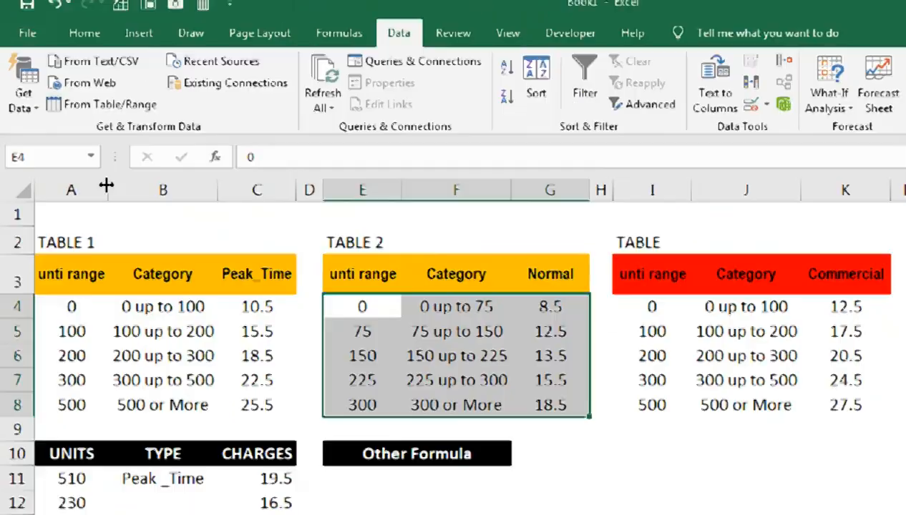
pyautogui.click(53, 154)
pyautogui.write('Normal')
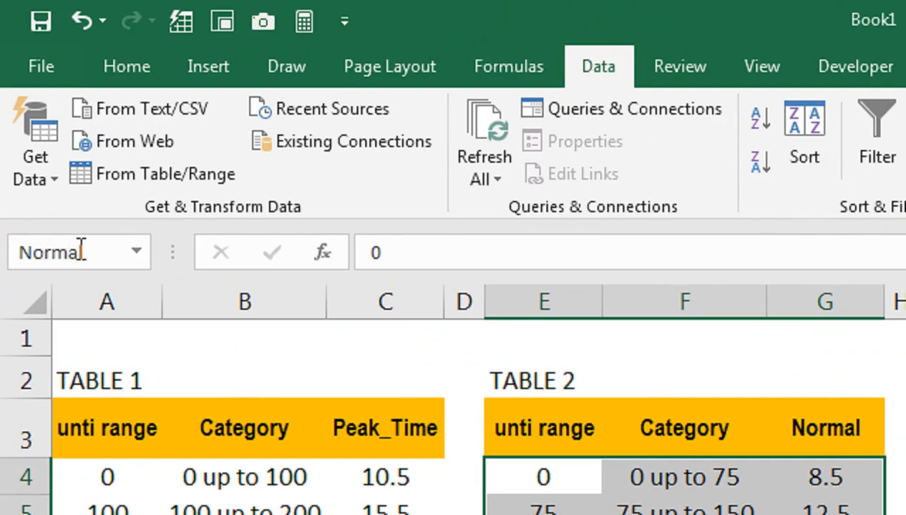
pyautogui.press('Return')
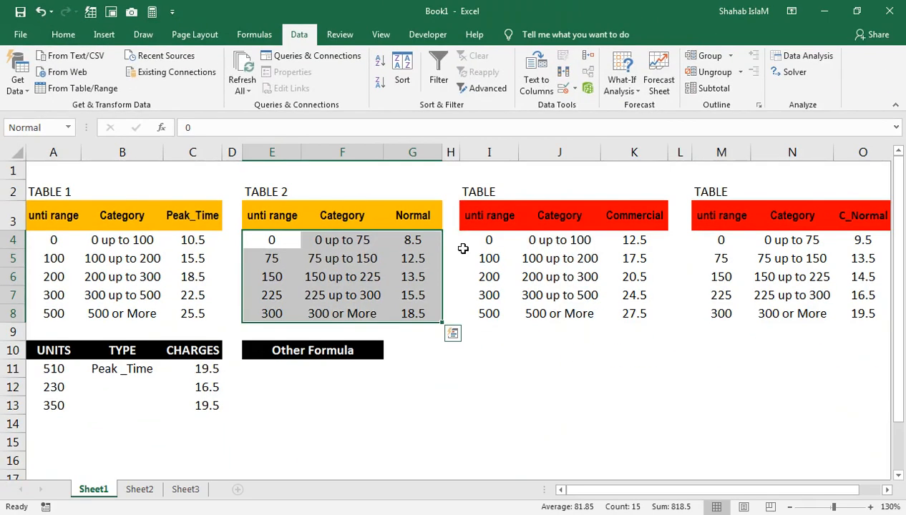
# Name the data range I4:K8 of the Commercial table Commercial
pyautogui.moveTo(489, 239); pyautogui.dragTo(612, 315)
pyautogui.click(49, 127)
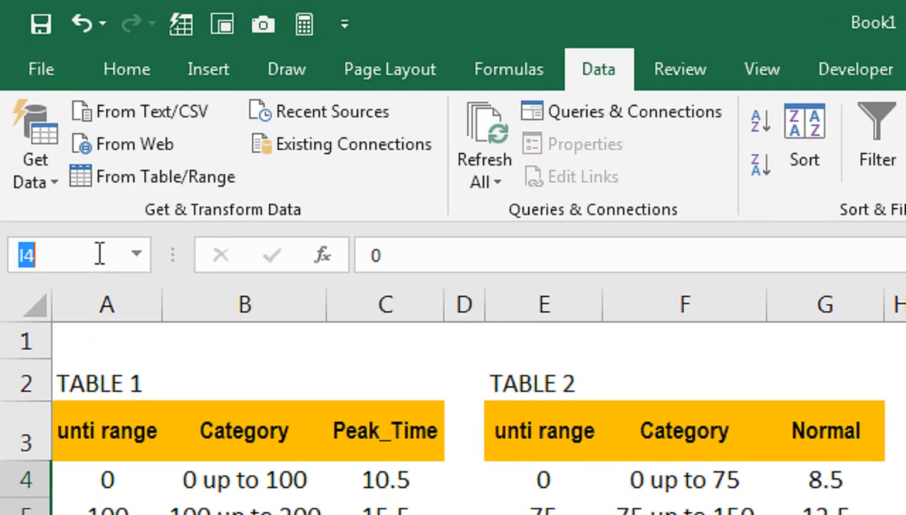
pyautogui.write('Commercial')
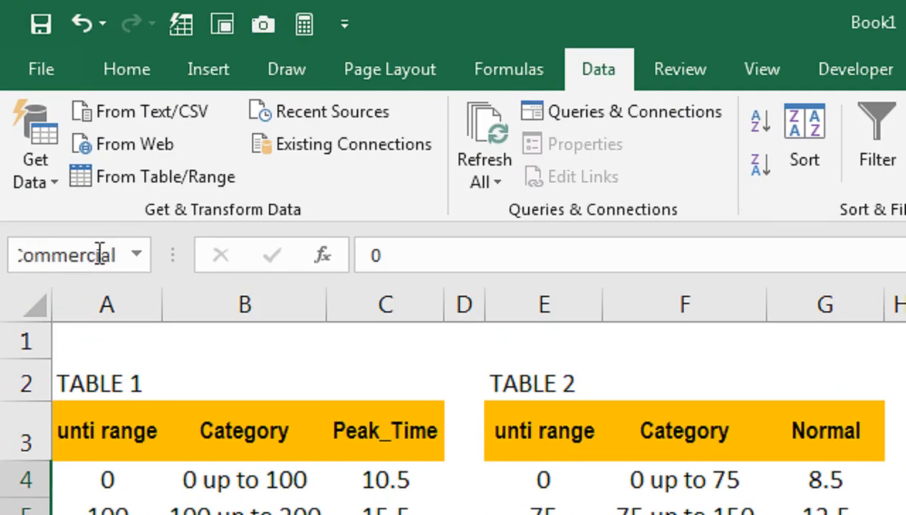
pyautogui.press('Return')
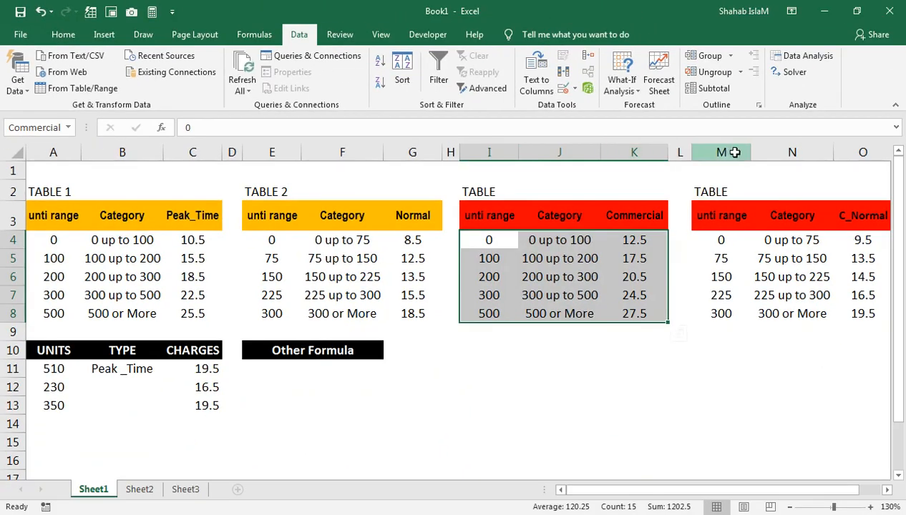
# Name the data range M4:O8 of the C_Normal table C_Nomral
pyautogui.moveTo(723, 238); pyautogui.dragTo(848, 308)
pyautogui.click(58, 128)
pyautogui.write('C_Nomral')
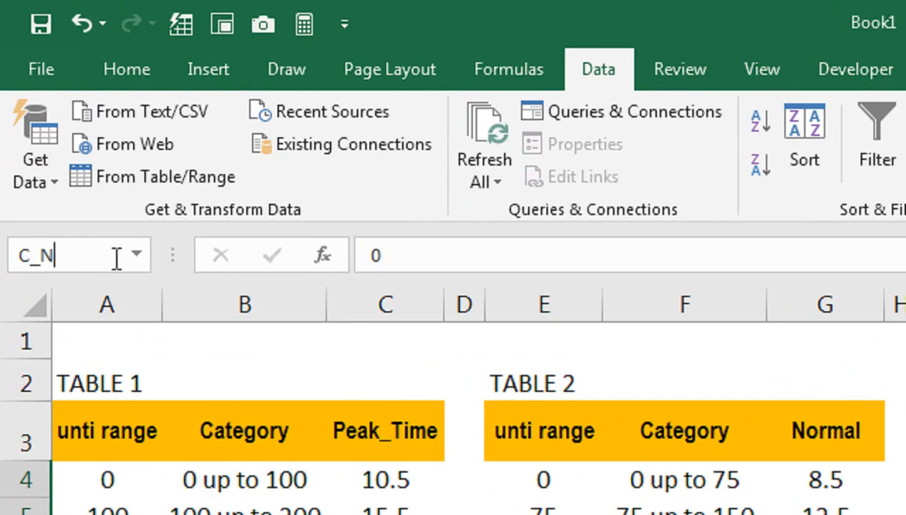
pyautogui.press('Return')
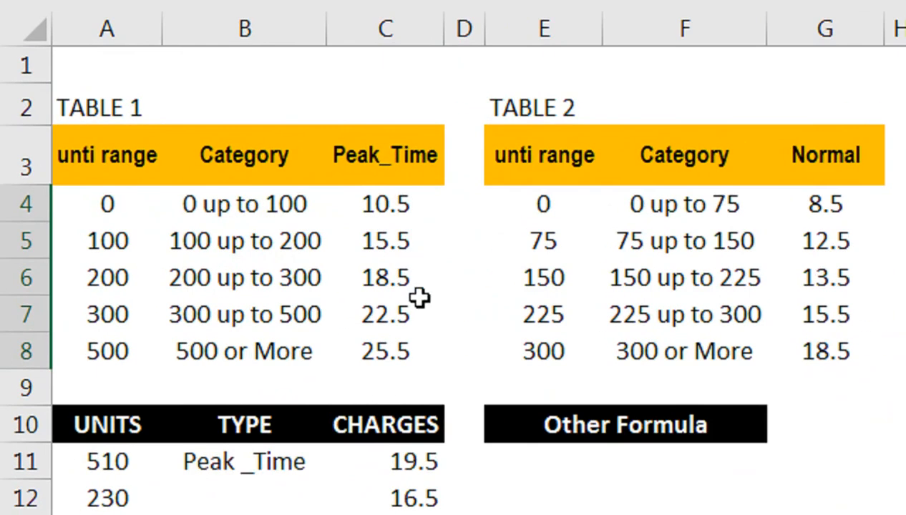
# Review the defined names and the details of C_Nomral in the Name Manager, and close it
pyautogui.hotkey('ctrl', 'F3')
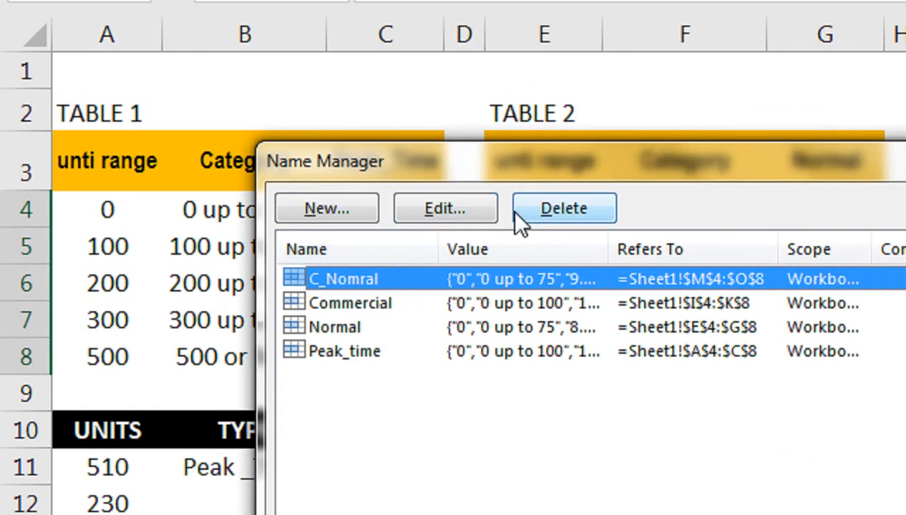
pyautogui.click(445, 208)
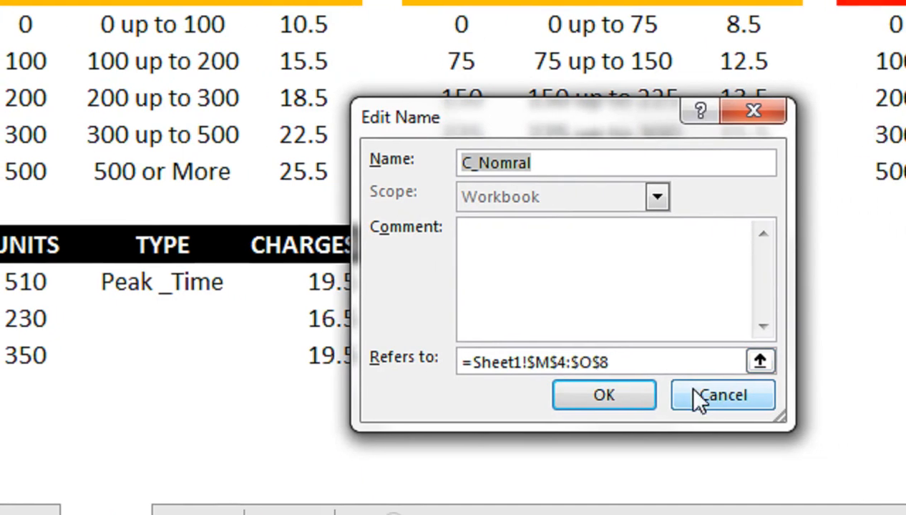
pyautogui.click(775, 405)
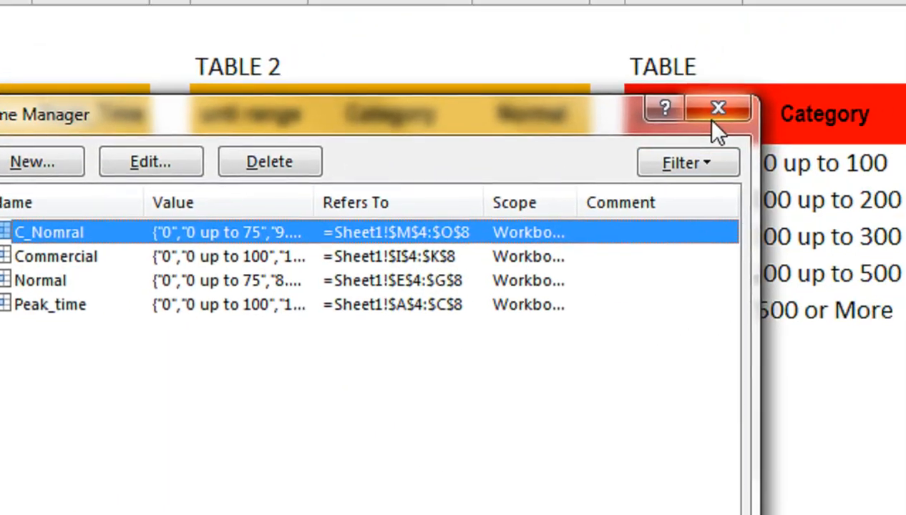
pyautogui.click(886, 35)
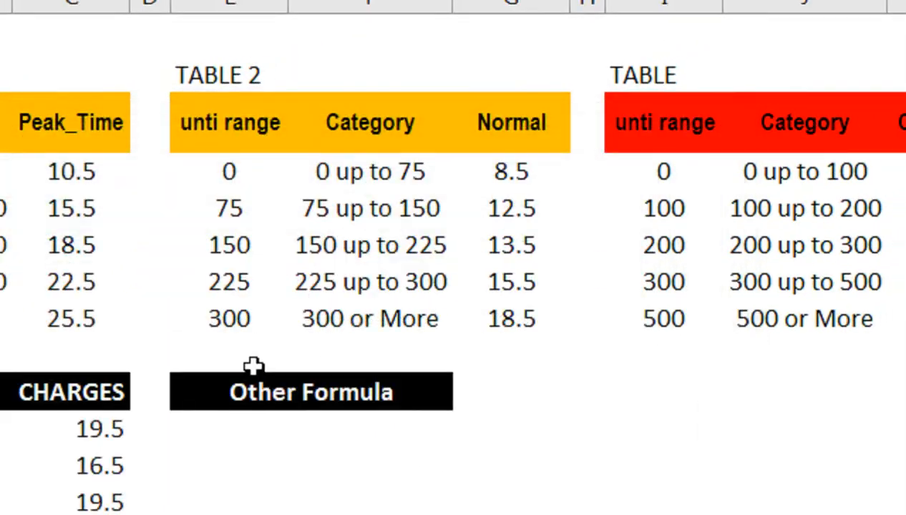
# Choose Commercial as the type in B12 and C_Normal in B13 from the validated list
pyautogui.click(214, 418)
pyautogui.click(242, 419)
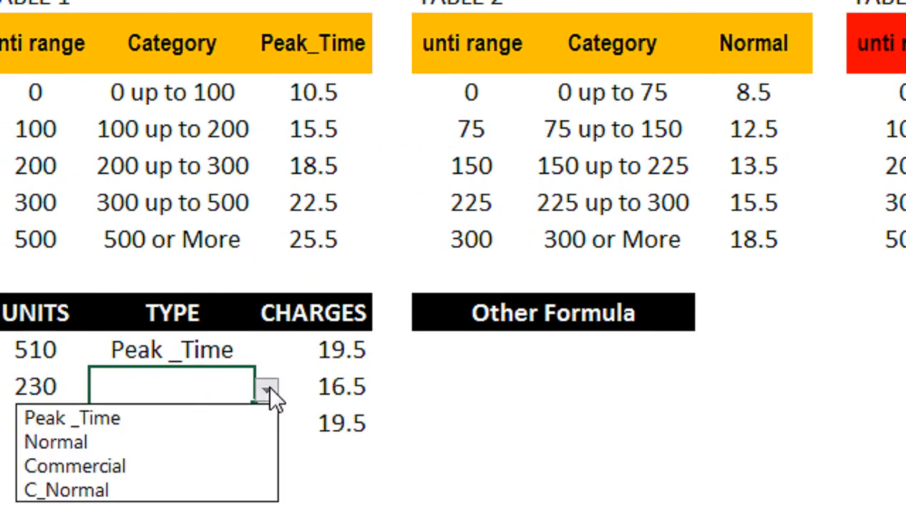
pyautogui.click(229, 398)
pyautogui.click(239, 366)
pyautogui.click(268, 363)
pyautogui.click(238, 453)
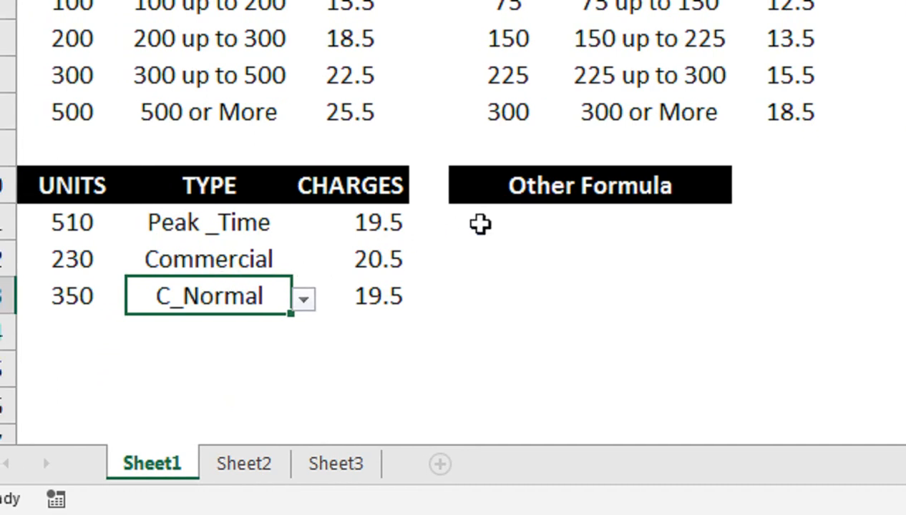
# Begin a VLOOKUP formula in E11 under Other Formula with A11 as the lookup value
pyautogui.click(451, 222)
pyautogui.write('=vl')
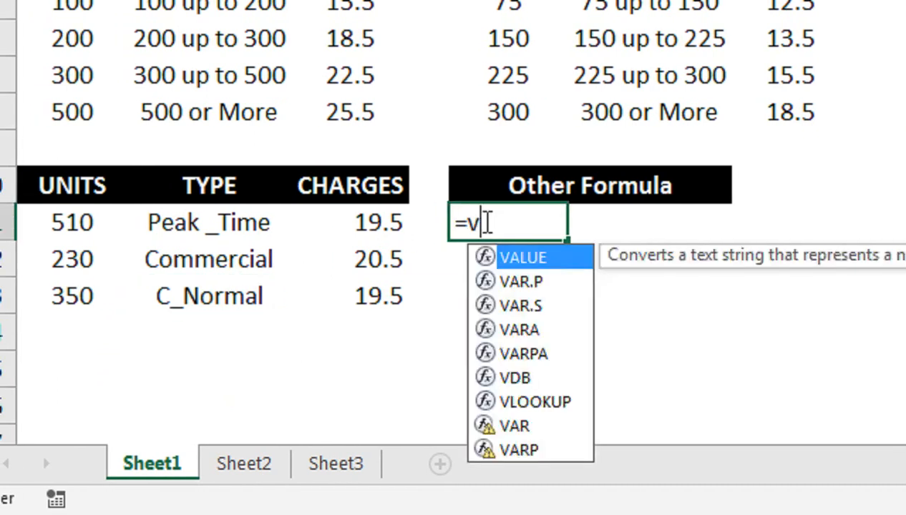
pyautogui.press('Tab')
pyautogui.press('Left')
pyautogui.press('Left')
pyautogui.press('Left')
pyautogui.press('Left')
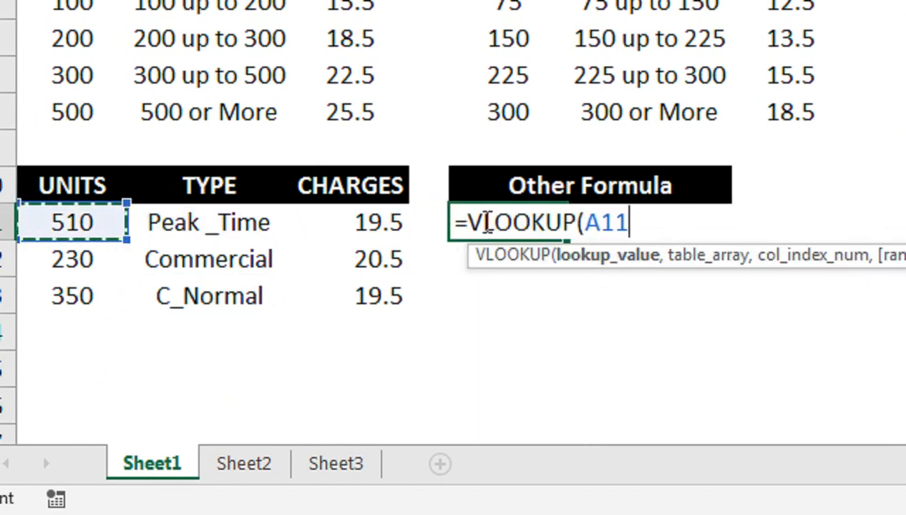
# Complete the VLOOKUP in E11 with INDIRECT(B11) as the table array and 3 as the column index
pyautogui.write(',ind')
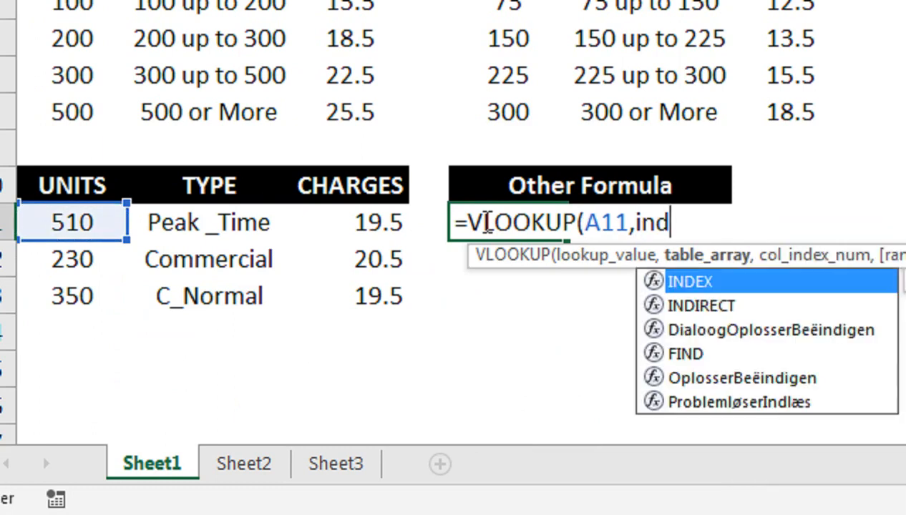
pyautogui.press('Down')
pyautogui.press('Tab')
pyautogui.press('Left')
pyautogui.press('Left')
pyautogui.press('Left')
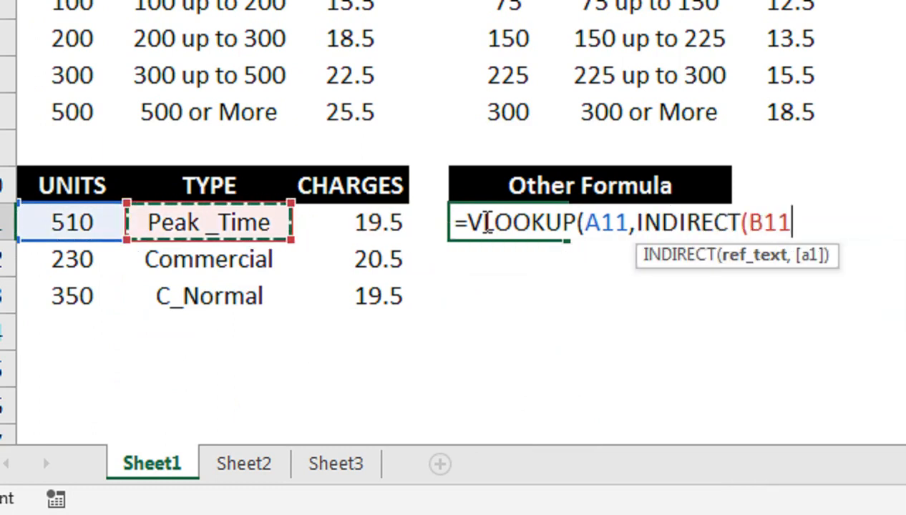
pyautogui.write('),3')
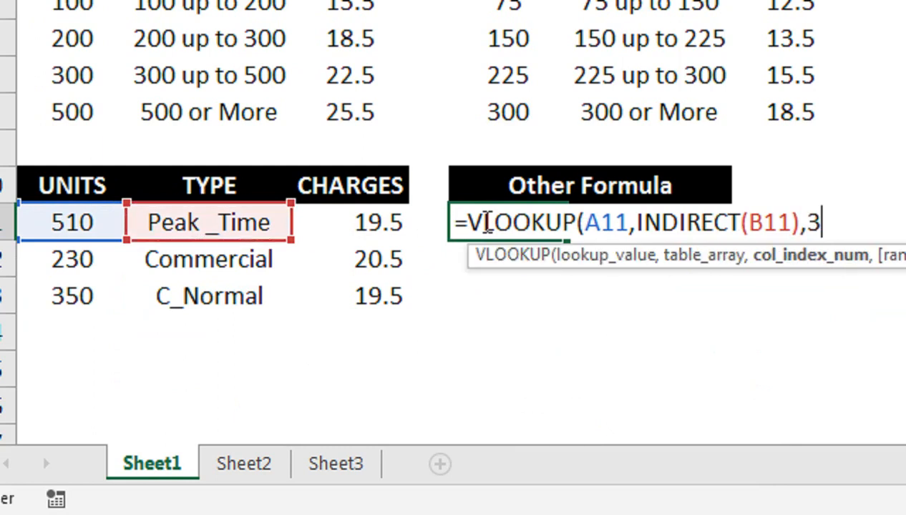
pyautogui.write(')')
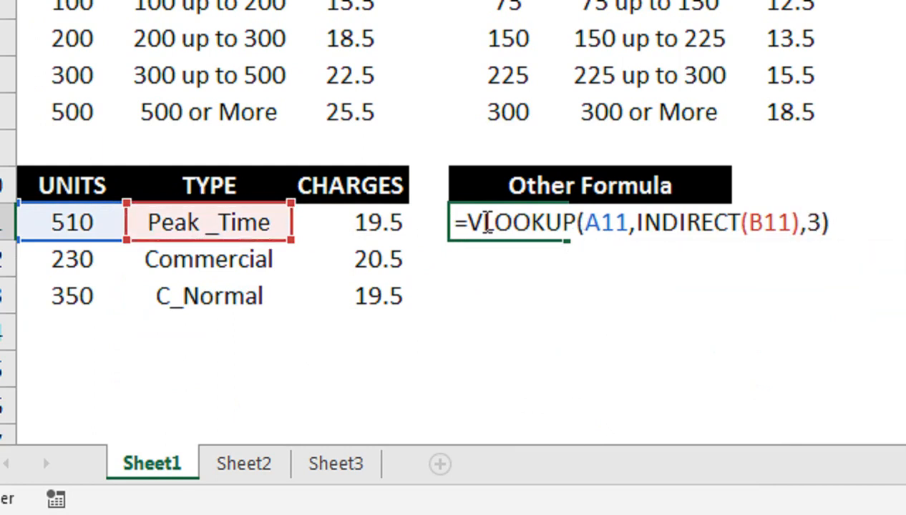
pyautogui.press('Return')
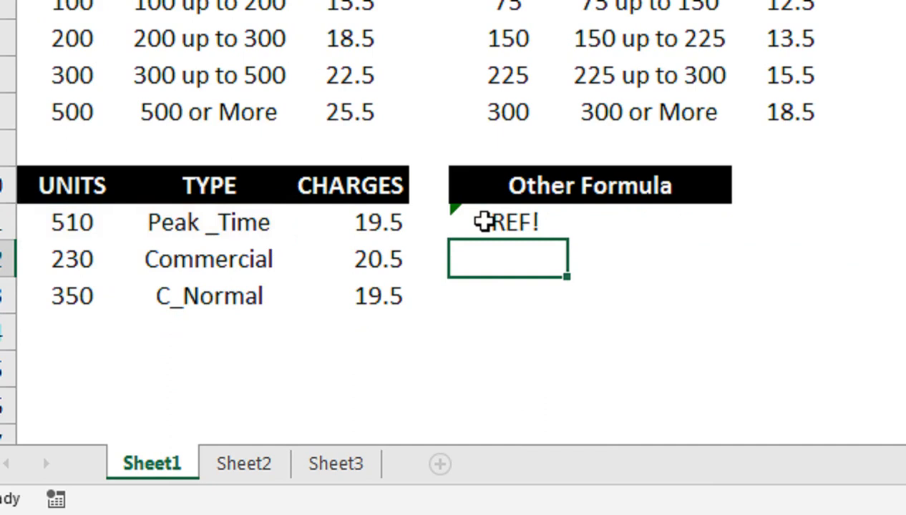
# Inspect the formula in E11 and check the name assigned to the TABLE 1 data range A4:C8
pyautogui.click(485, 223)
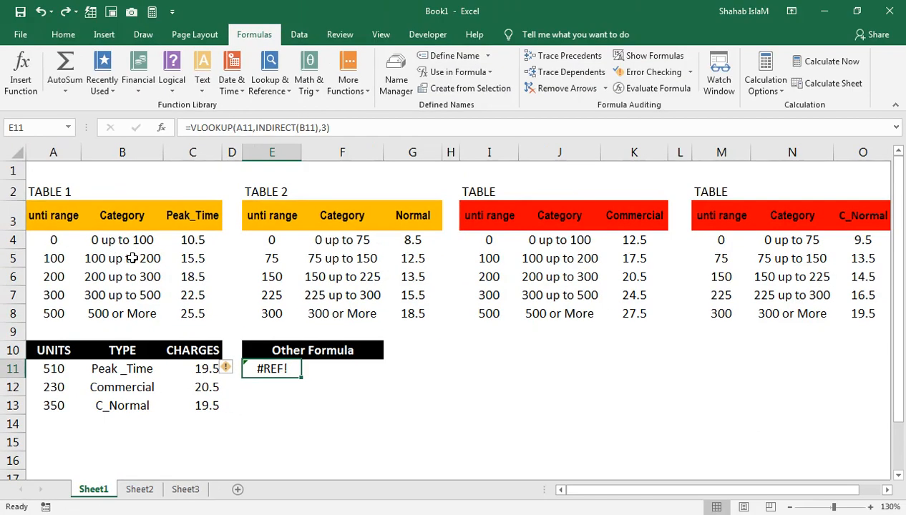
pyautogui.moveTo(192, 240); pyautogui.dragTo(66, 315)
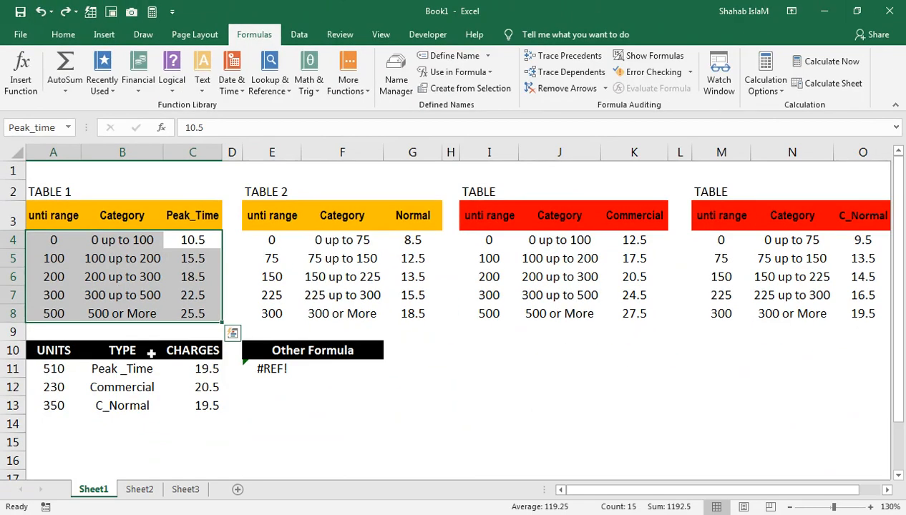
pyautogui.click(259, 365)
# Remove the space from the first entry of the B11:B13 validation list, making the source Peak_Time,Normal,Commercial,C_Normal
pyautogui.moveTo(122, 371); pyautogui.dragTo(133, 405)
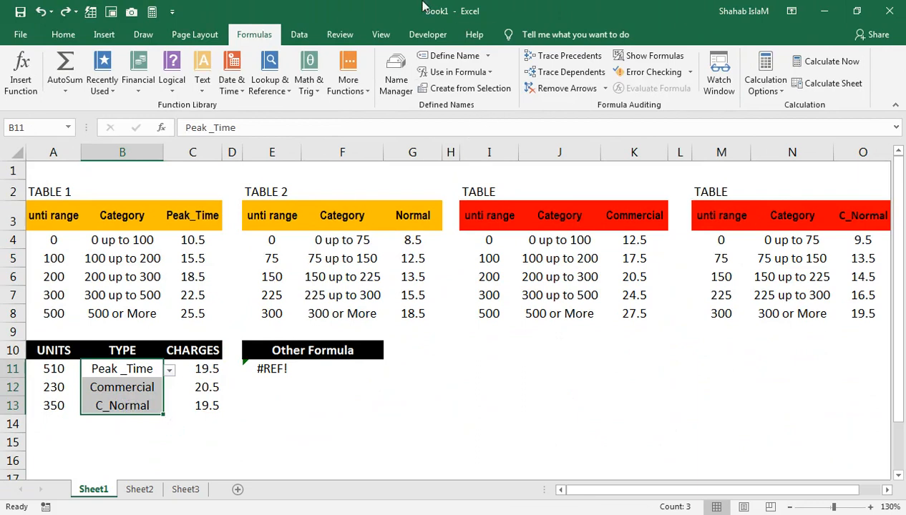
pyautogui.click(299, 34)
pyautogui.click(574, 91)
pyautogui.click(605, 105)
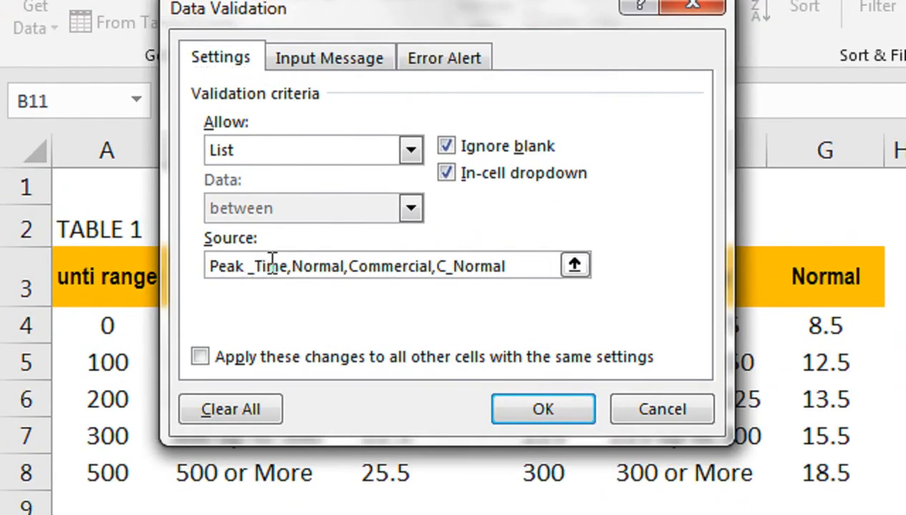
pyautogui.press('BackSpace')
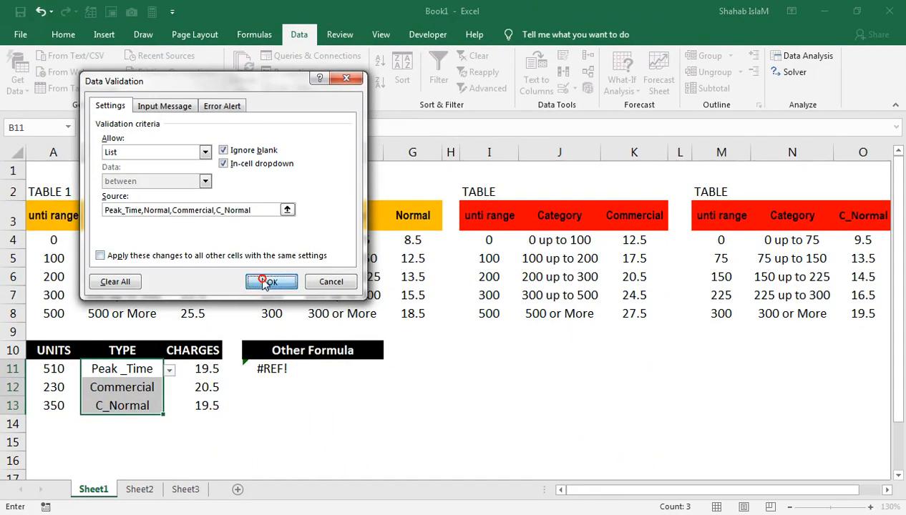
pyautogui.click(543, 408)
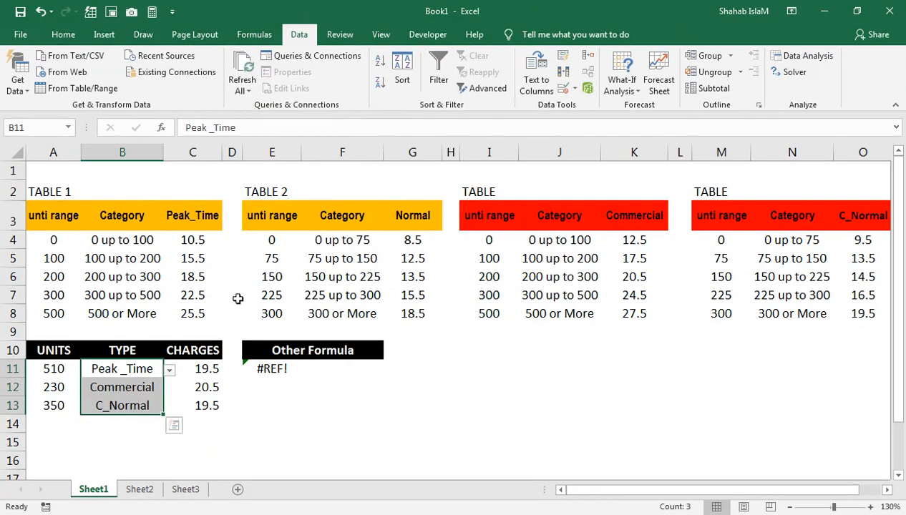
# Choose Peak_Time as the type in B11 and fill the E11 formula down to E13
pyautogui.click(148, 370)
pyautogui.click(170, 370)
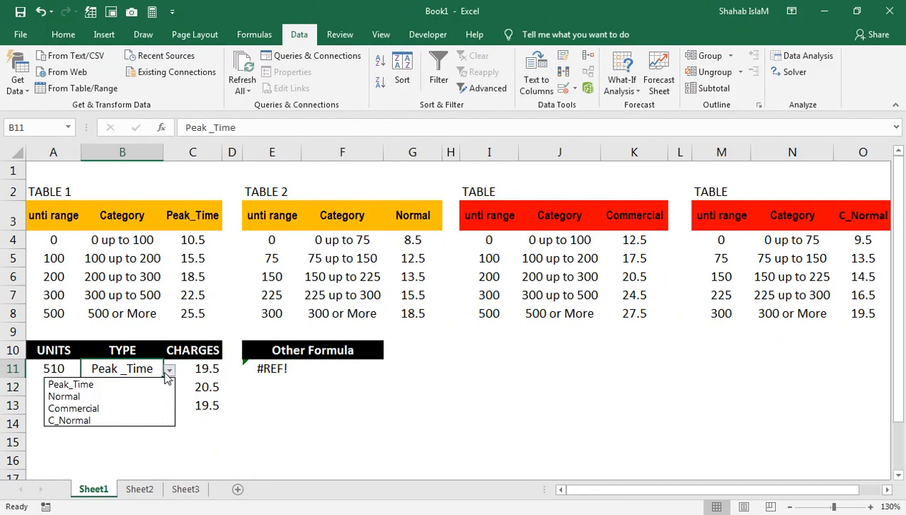
pyautogui.click(129, 379)
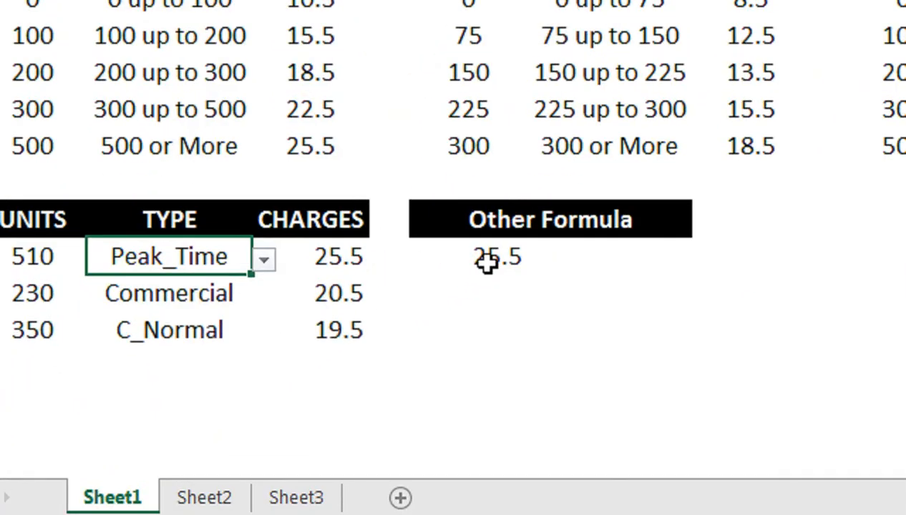
pyautogui.click(487, 262)
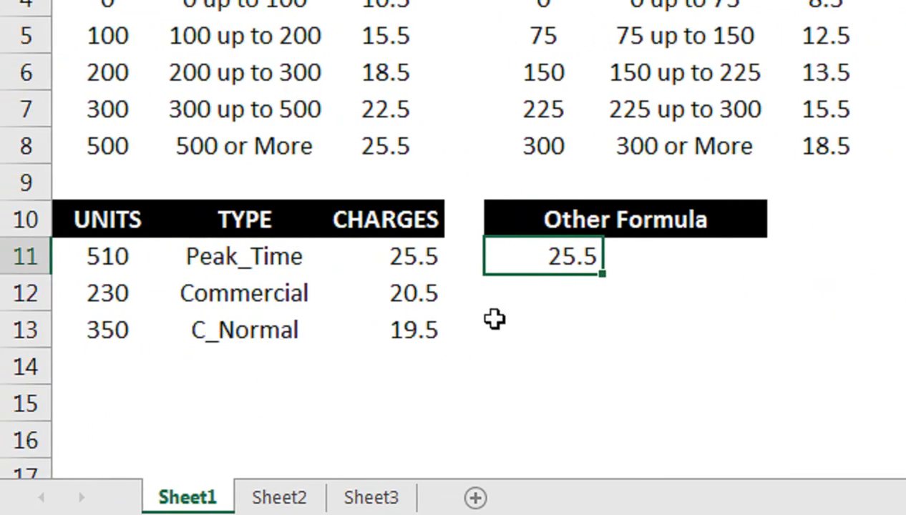
pyautogui.moveTo(601, 276); pyautogui.dragTo(598, 336)
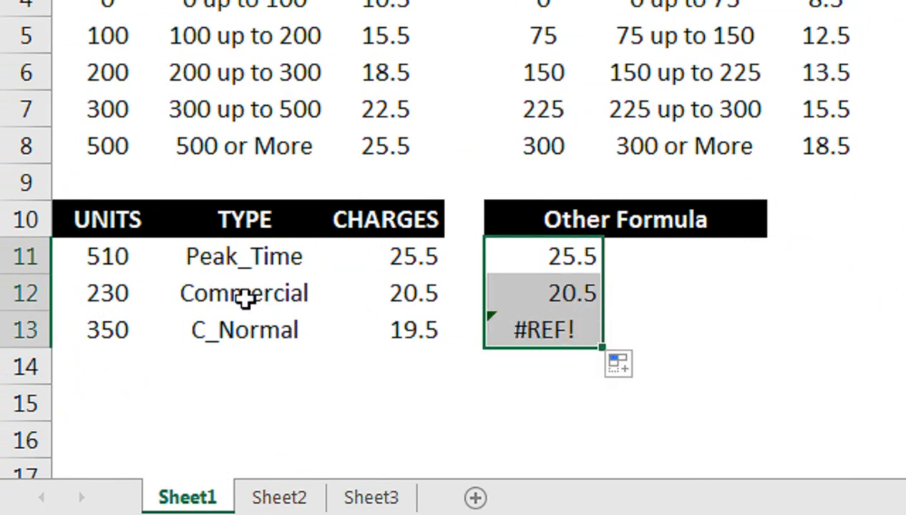
# Check the type in B13 against the names assigned to the Commercial, Normal and C_Normal data ranges
pyautogui.click(265, 342)
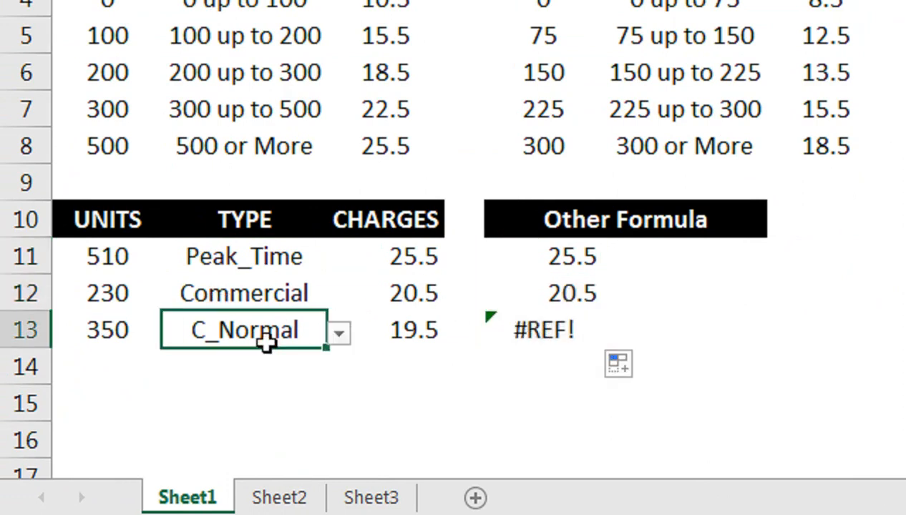
pyautogui.moveTo(480, 242); pyautogui.dragTo(636, 293)
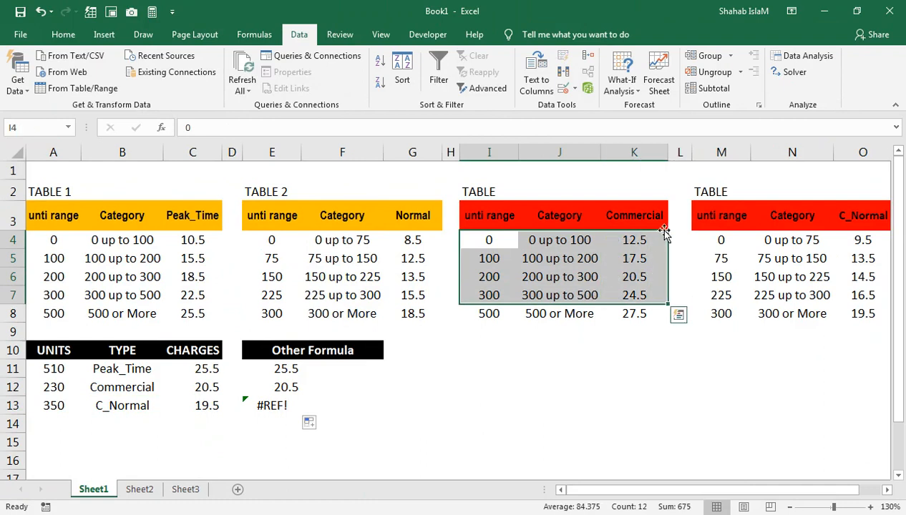
pyautogui.moveTo(423, 242); pyautogui.dragTo(294, 317)
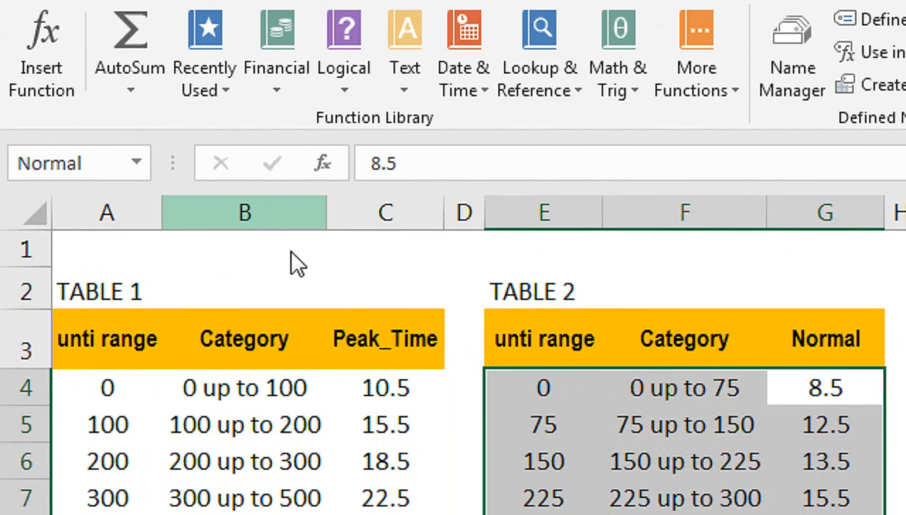
pyautogui.click(272, 246)
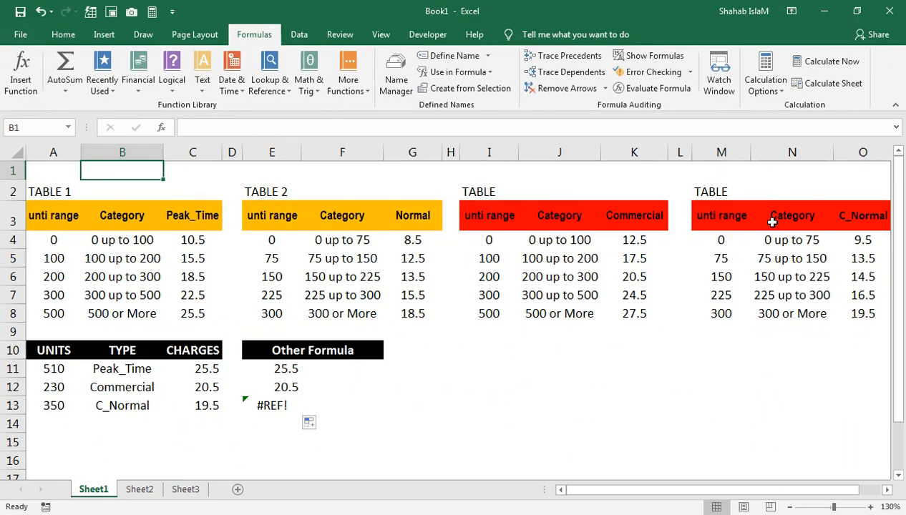
pyautogui.moveTo(720, 236); pyautogui.dragTo(851, 314)
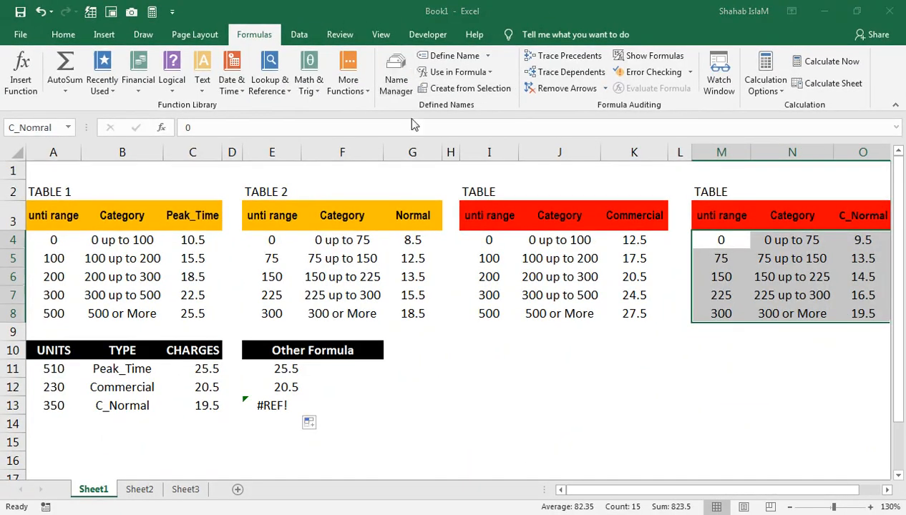
# Rename the defined name C_Nomral to C_Normal in the Name Manager and close it
pyautogui.click(395, 75)
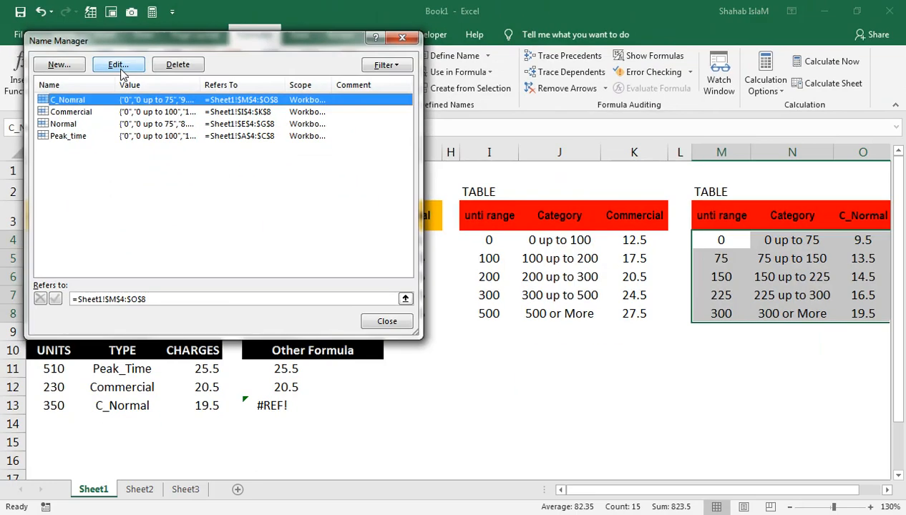
pyautogui.click(119, 67)
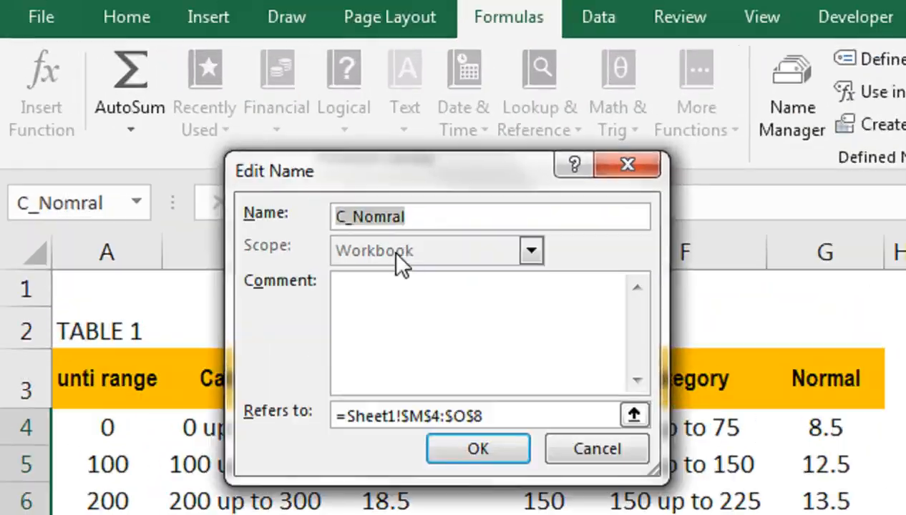
pyautogui.click(389, 216)
pyautogui.press('BackSpace')
pyautogui.press('Right')
pyautogui.write('m')
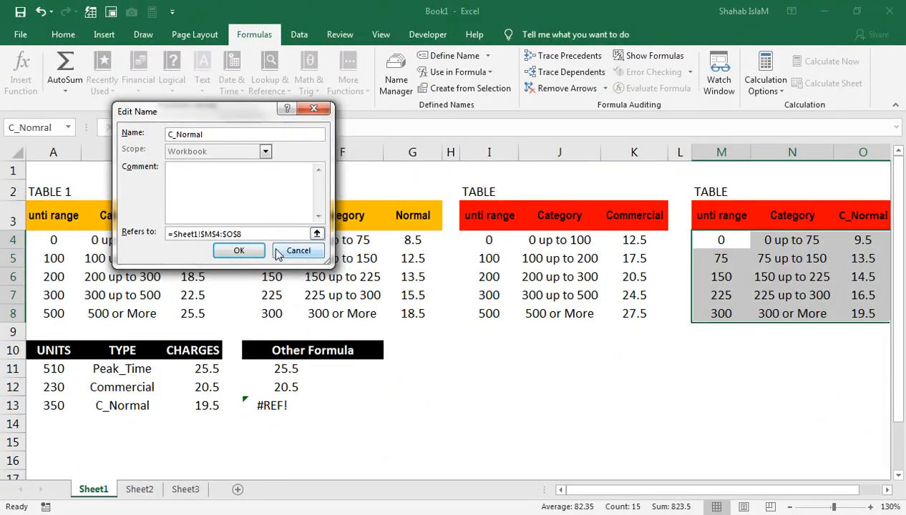
pyautogui.click(478, 449)
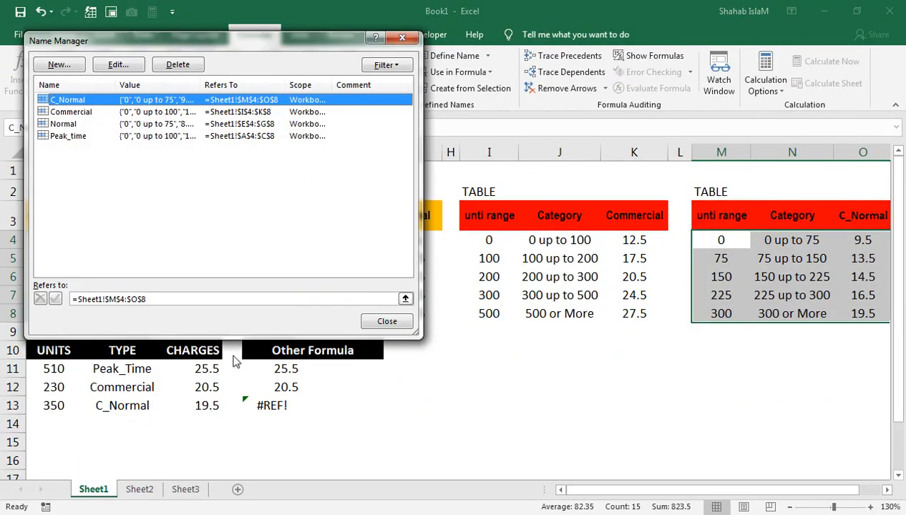
pyautogui.click(370, 324)
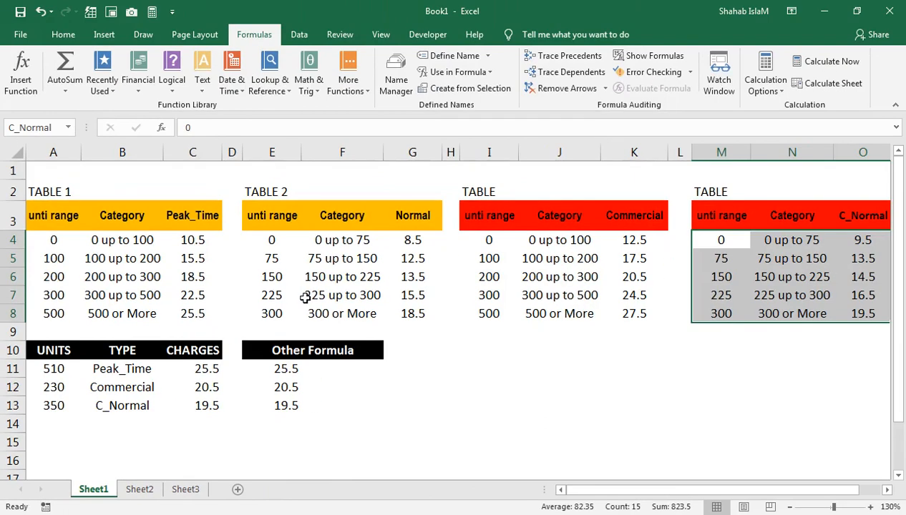
pyautogui.click(613, 79)
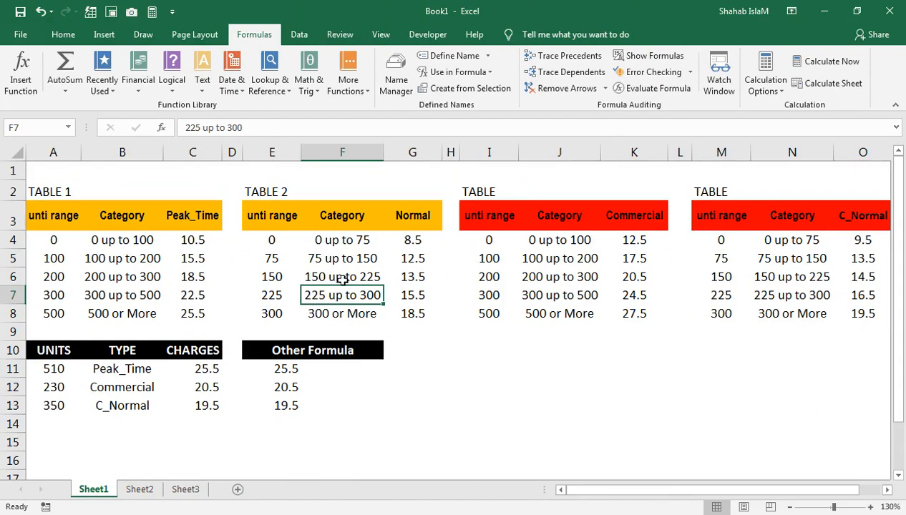